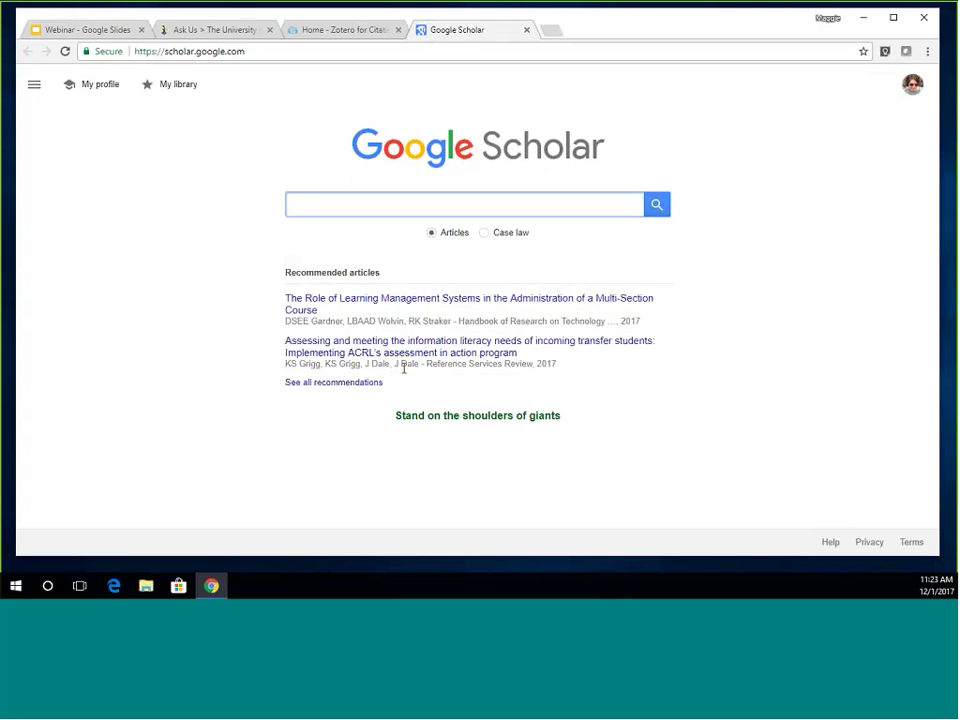
click(911, 85)
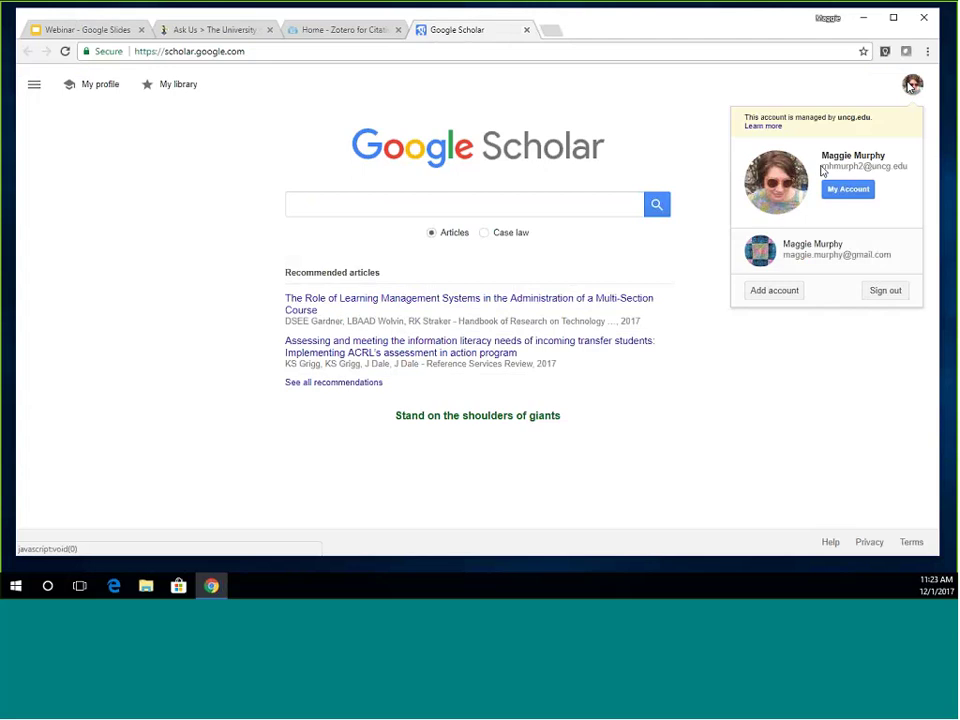
drag(823, 167, 905, 163)
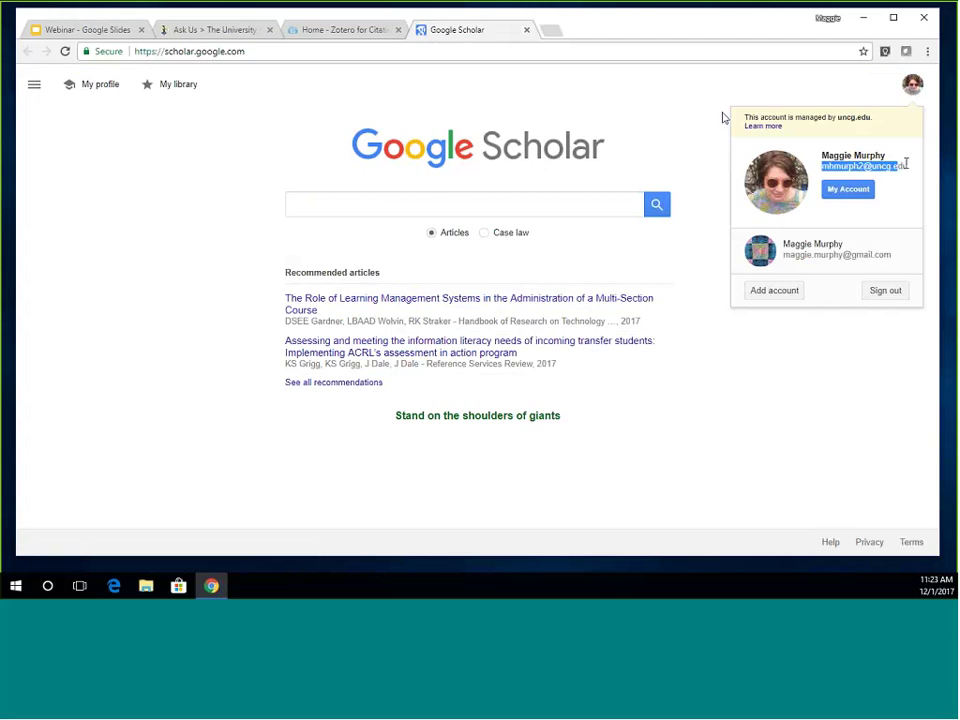
click(877, 257)
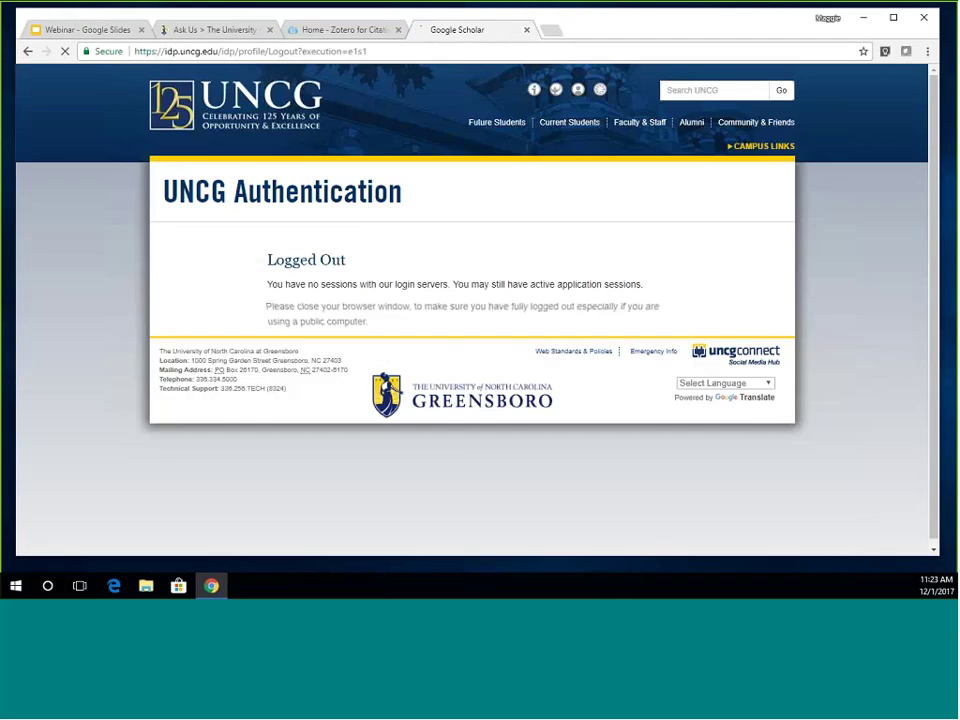
click(31, 51)
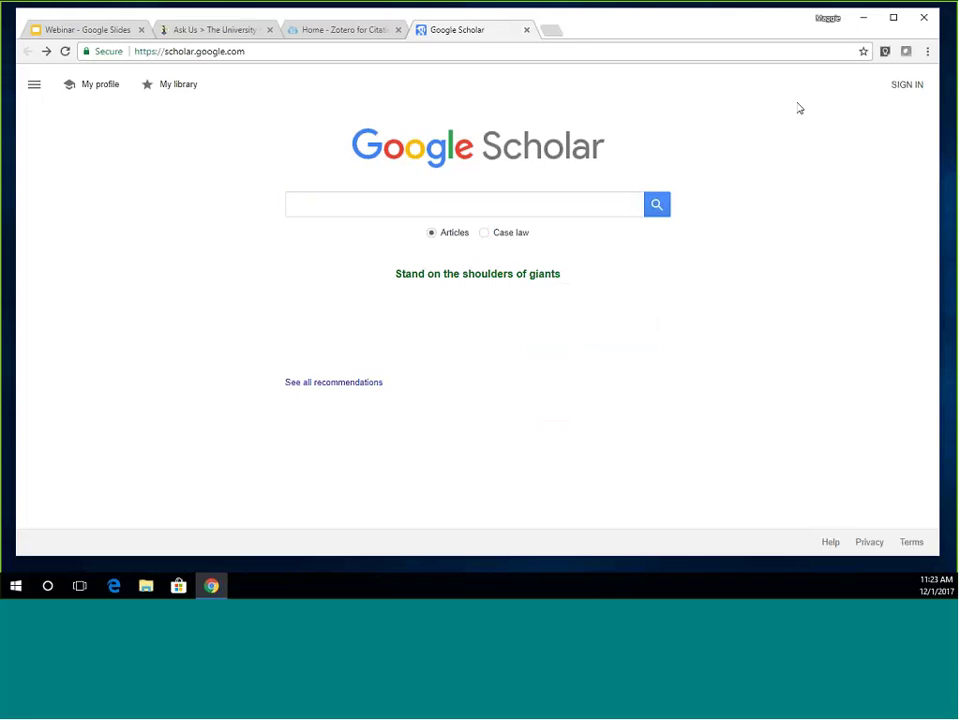
click(893, 99)
click(441, 316)
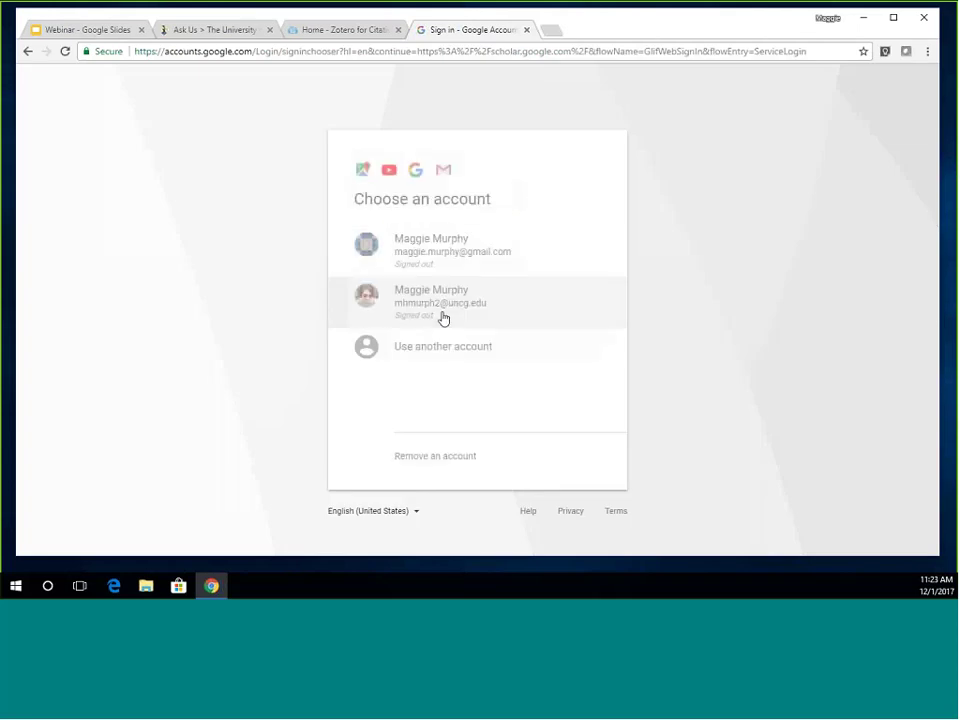
click(316, 367)
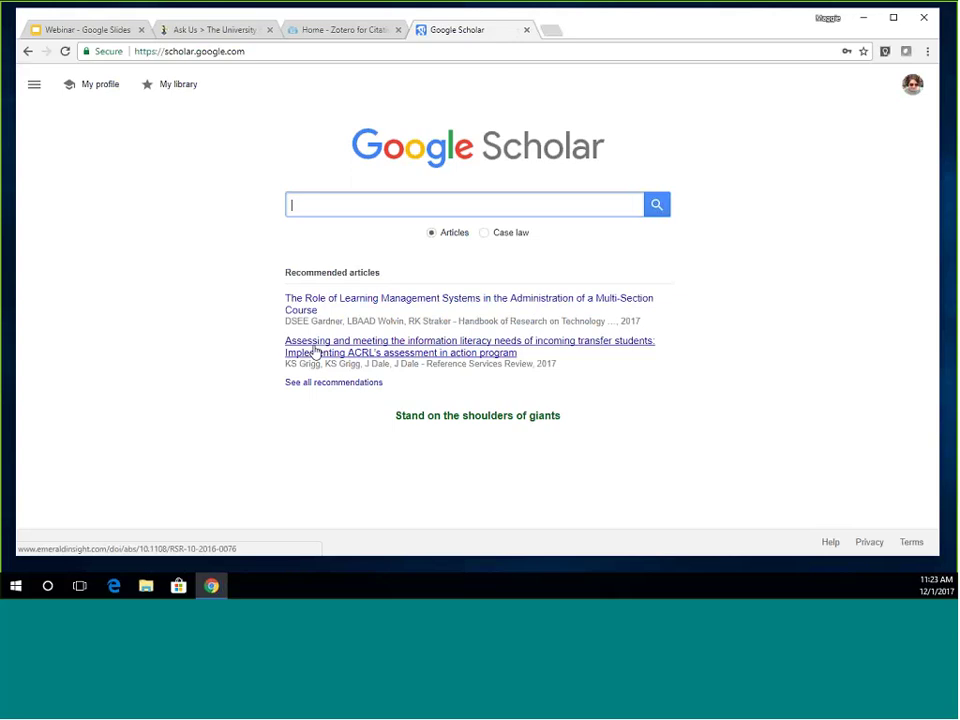
Search Google Scholar for 'information literacy instruction'
text(information lie)
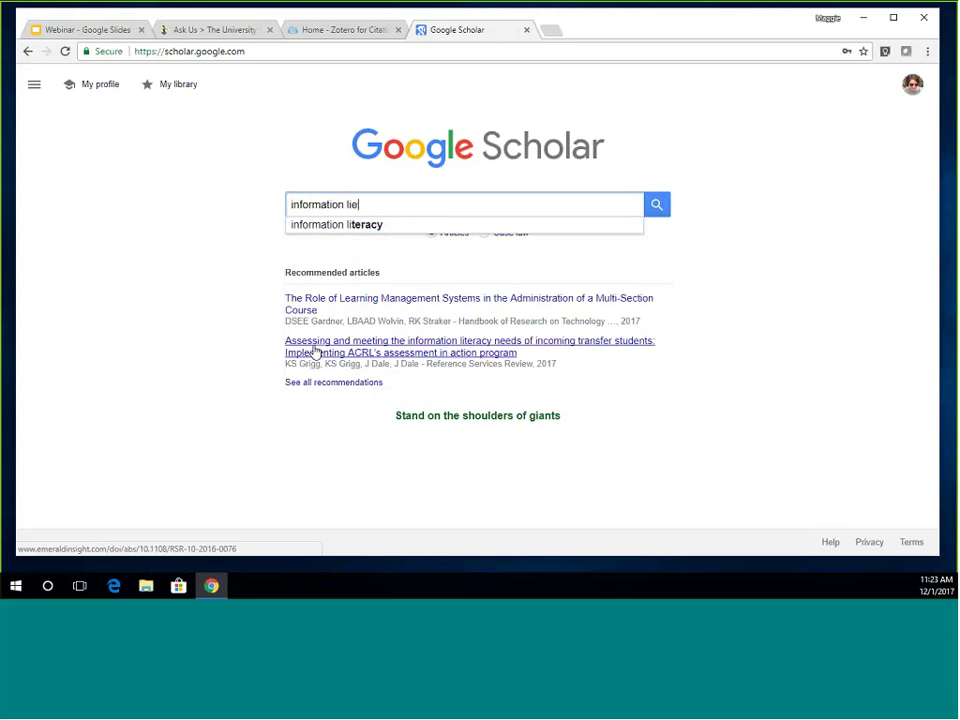
key(BackSpace)
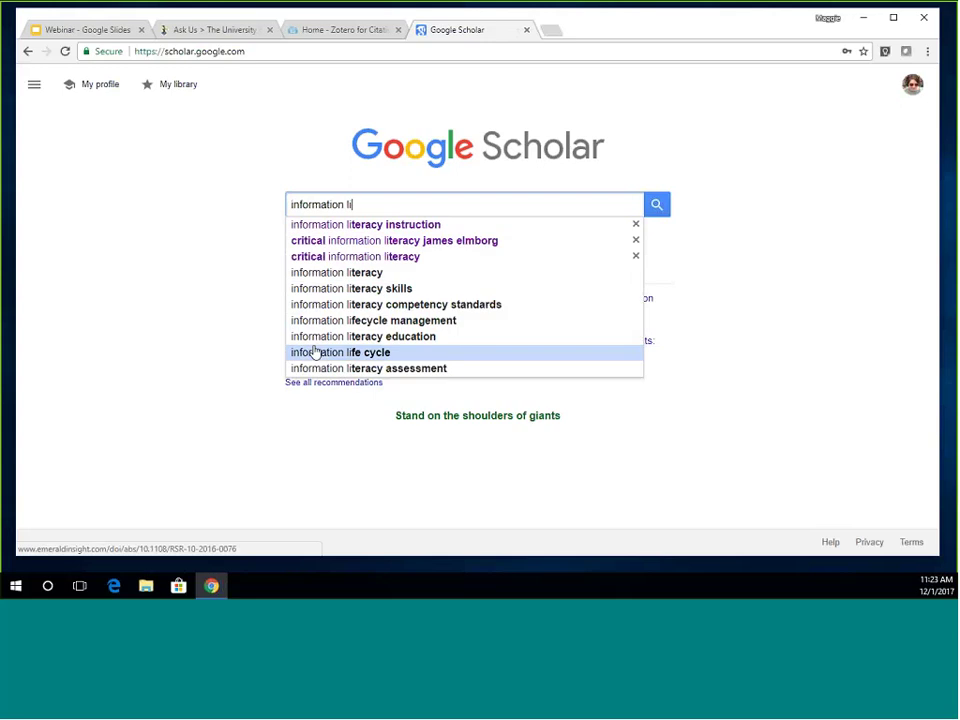
text(t)
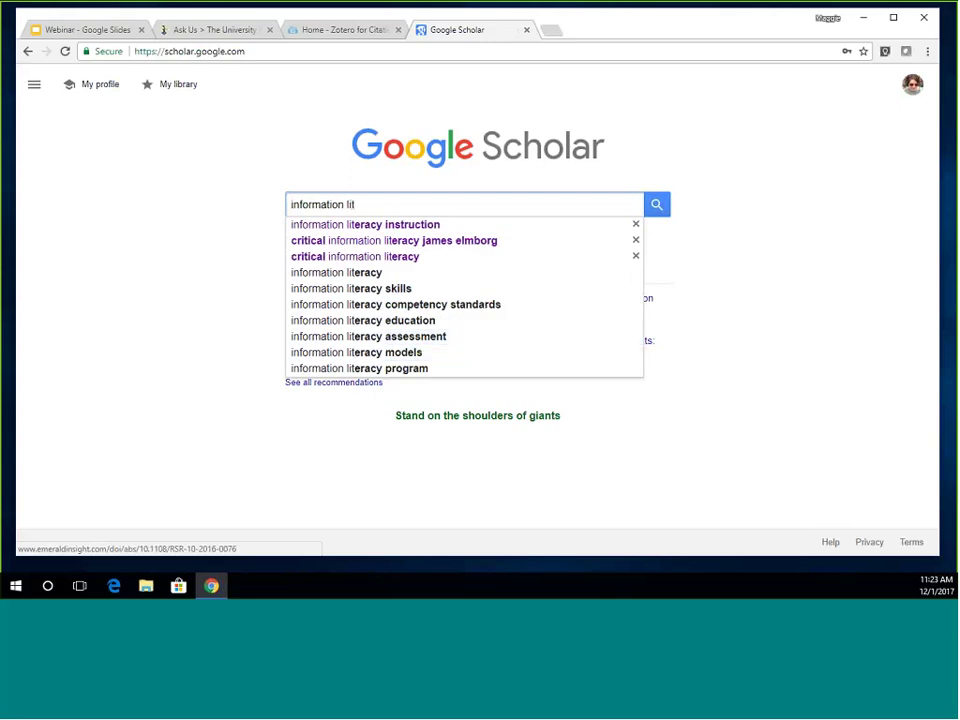
click(369, 226)
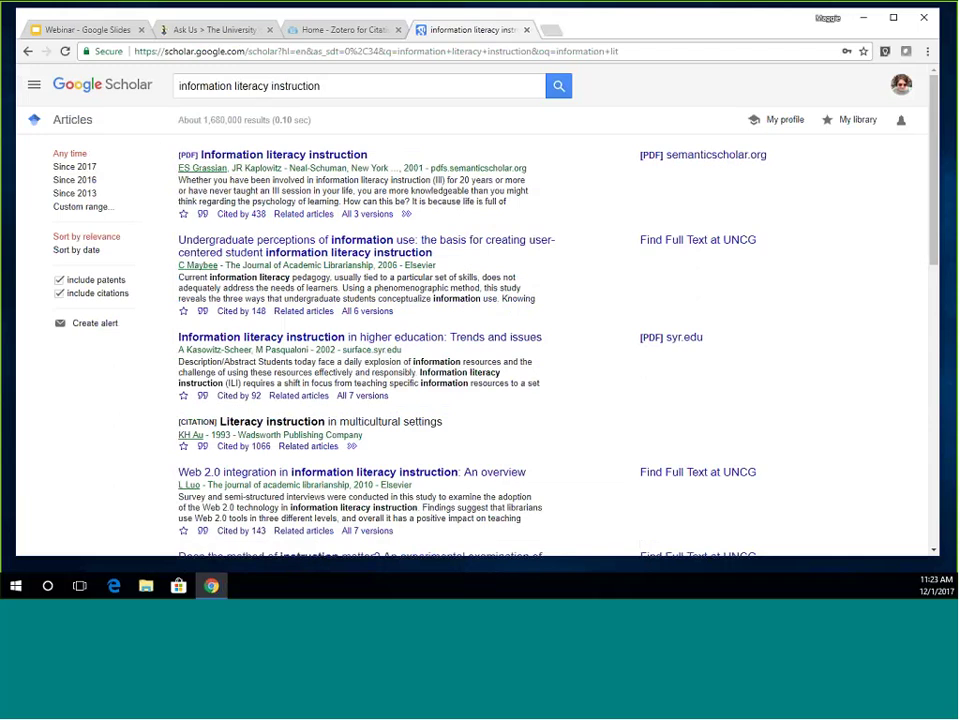
Open the first result's semanticscholar PDF in a new tab and view it
right_click(722, 163)
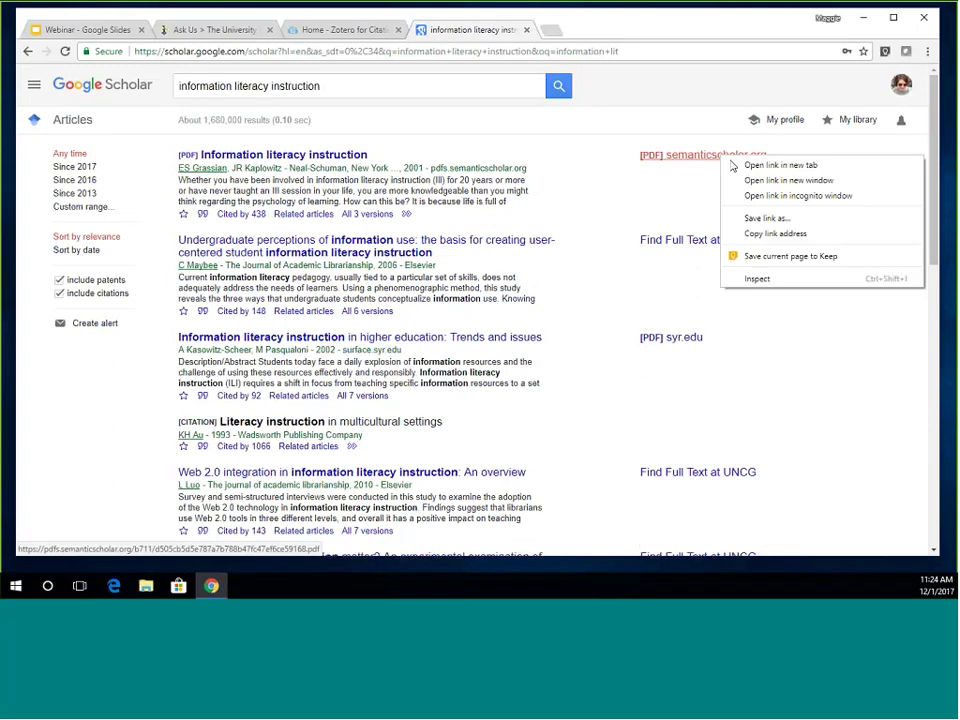
click(815, 161)
click(600, 30)
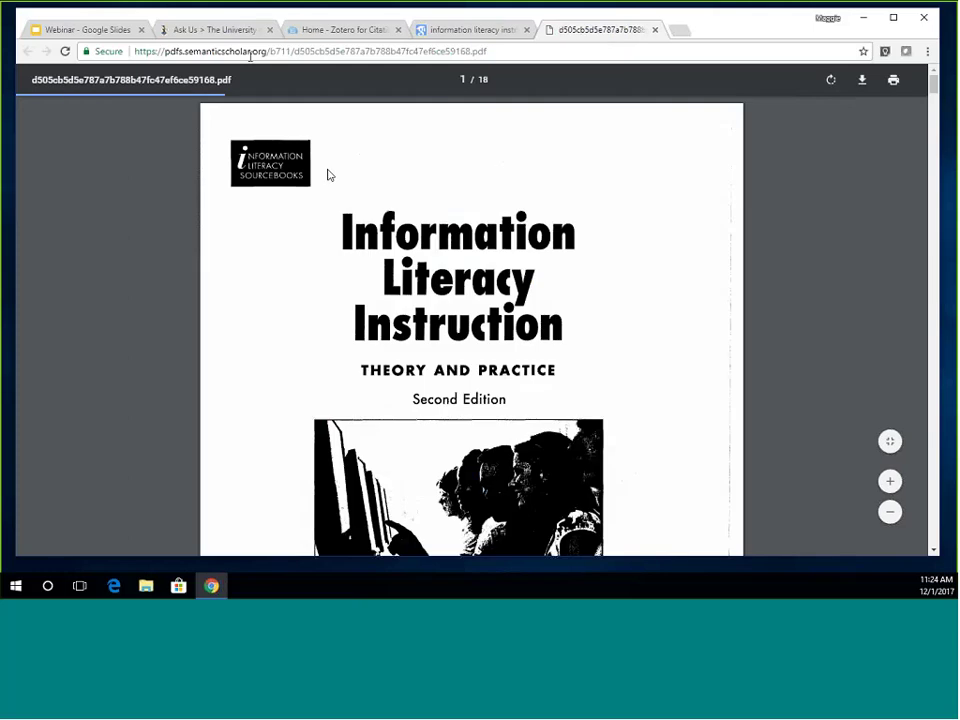
Search the web for 'semantic scholar', visit its home page, then return to the Scholar results
click(682, 35)
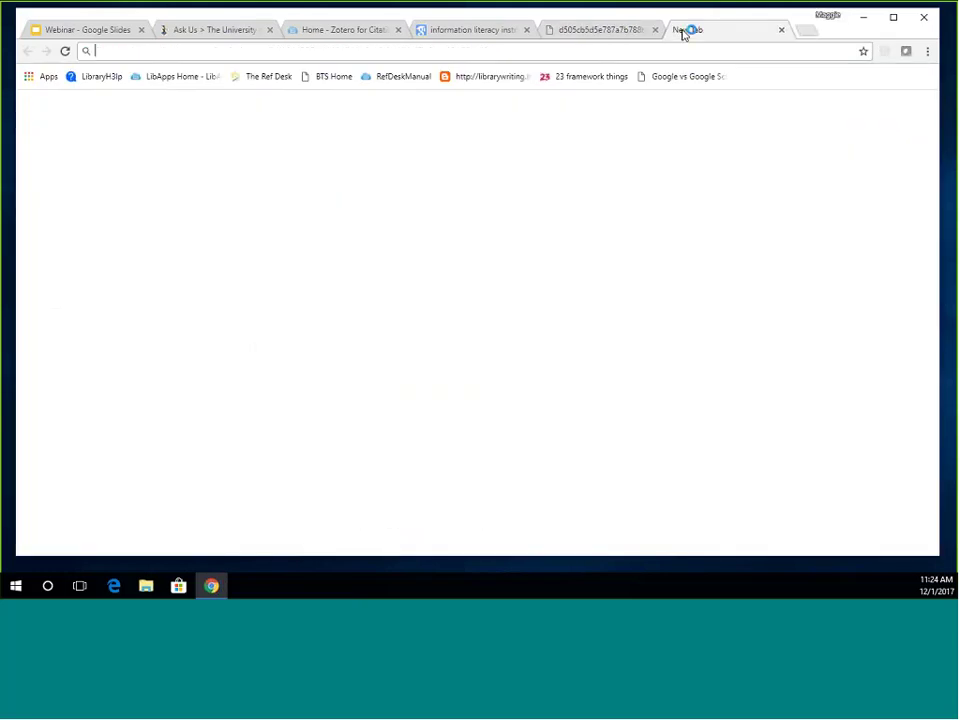
text(sem)
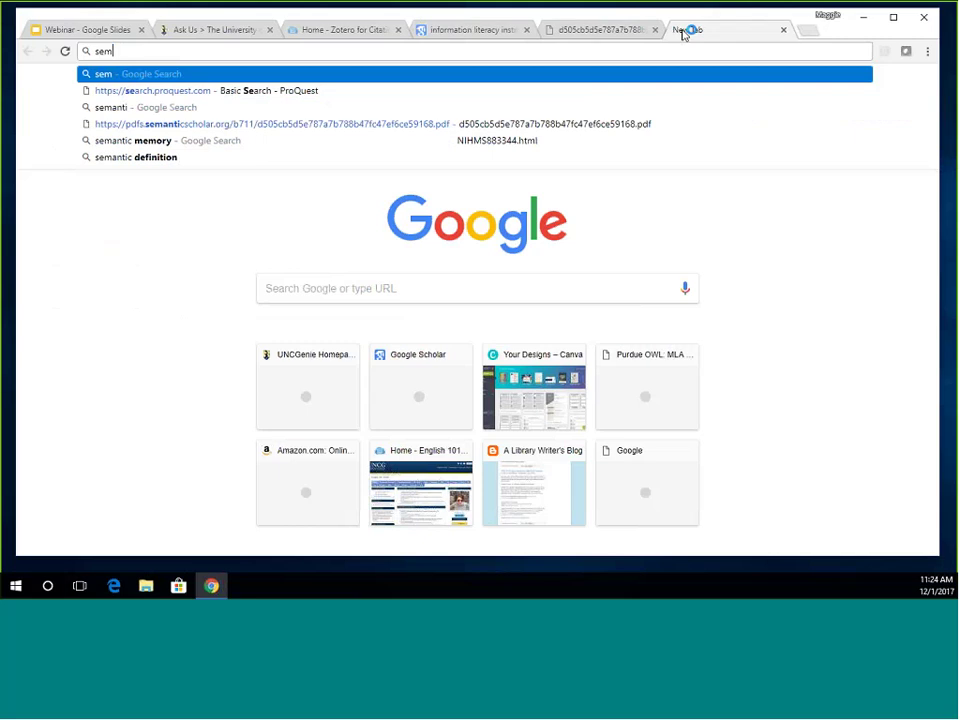
text(antic scho)
key(Return)
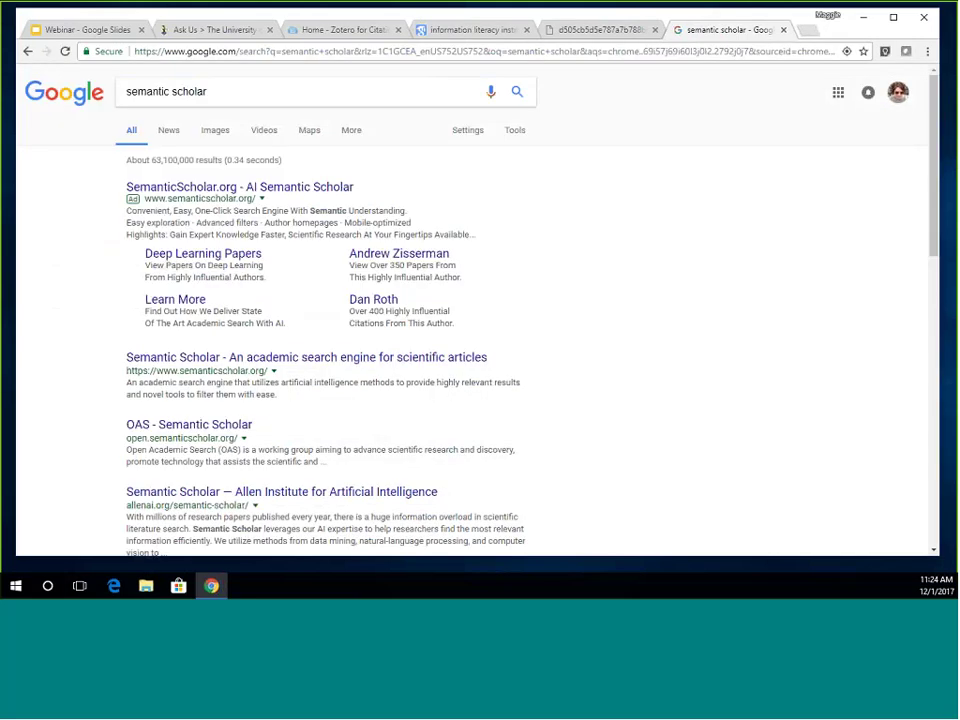
click(279, 359)
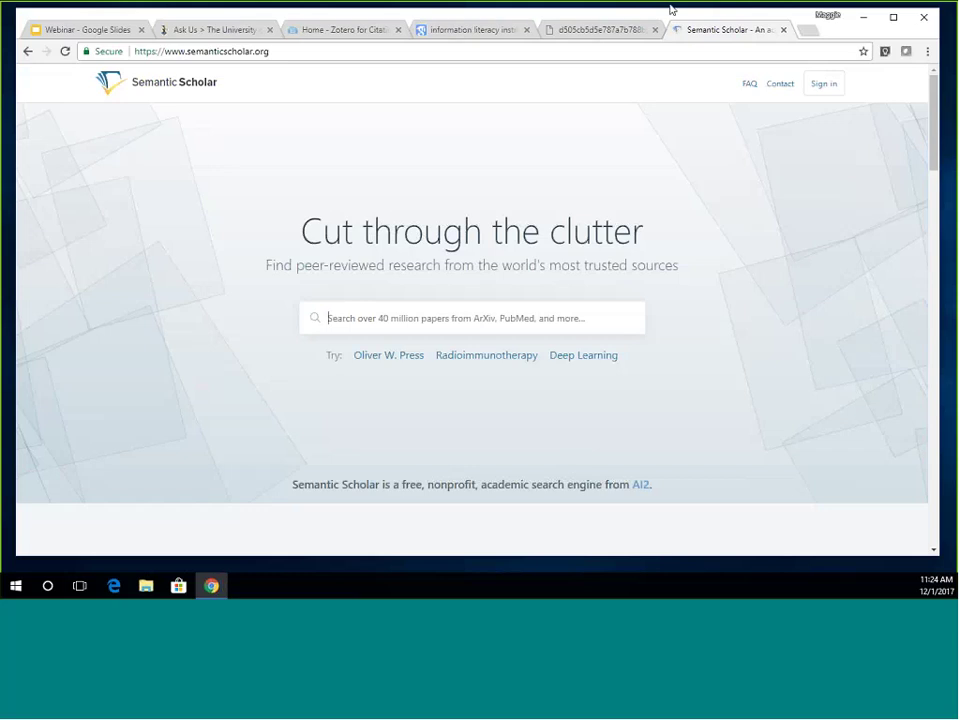
click(605, 29)
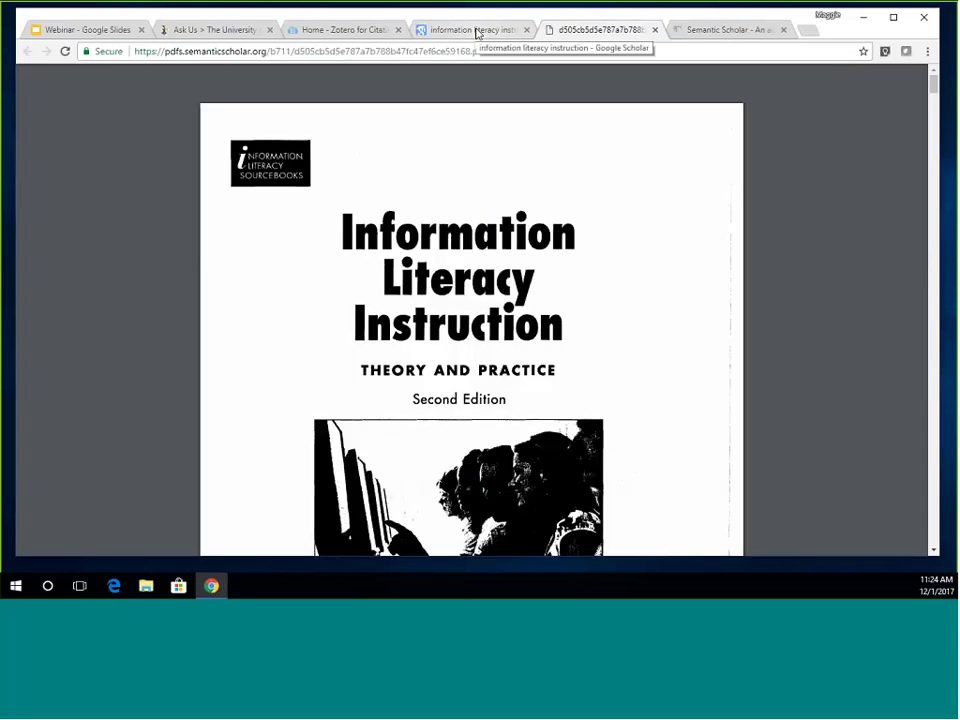
click(477, 33)
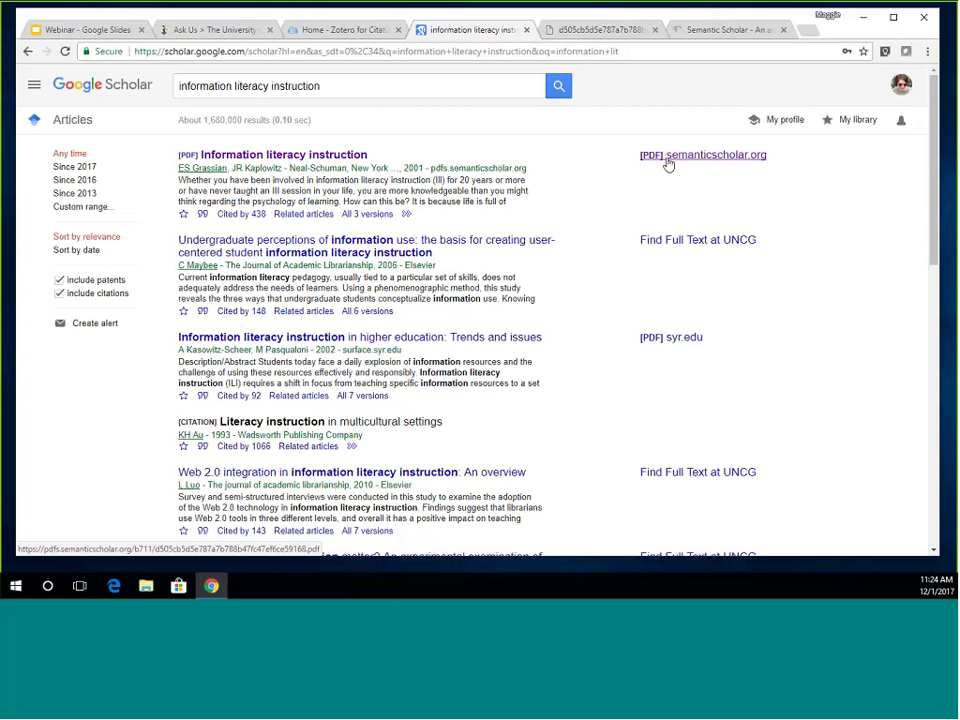
Open the syr.edu PDF of Information Literacy Instruction in Higher Education in a new tab
right_click(650, 338)
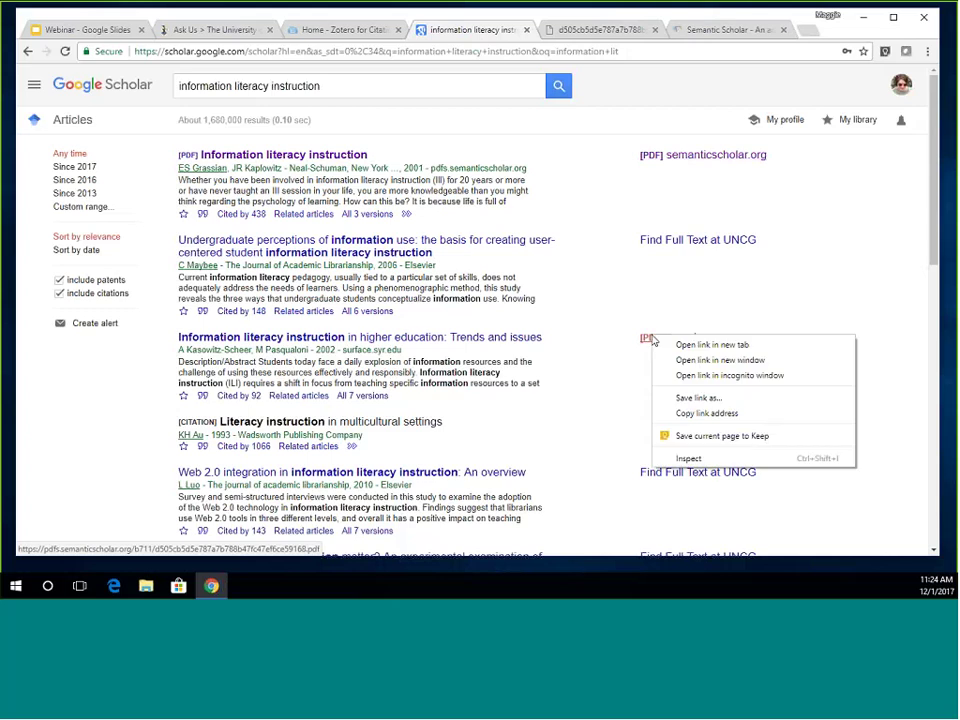
click(700, 346)
click(528, 32)
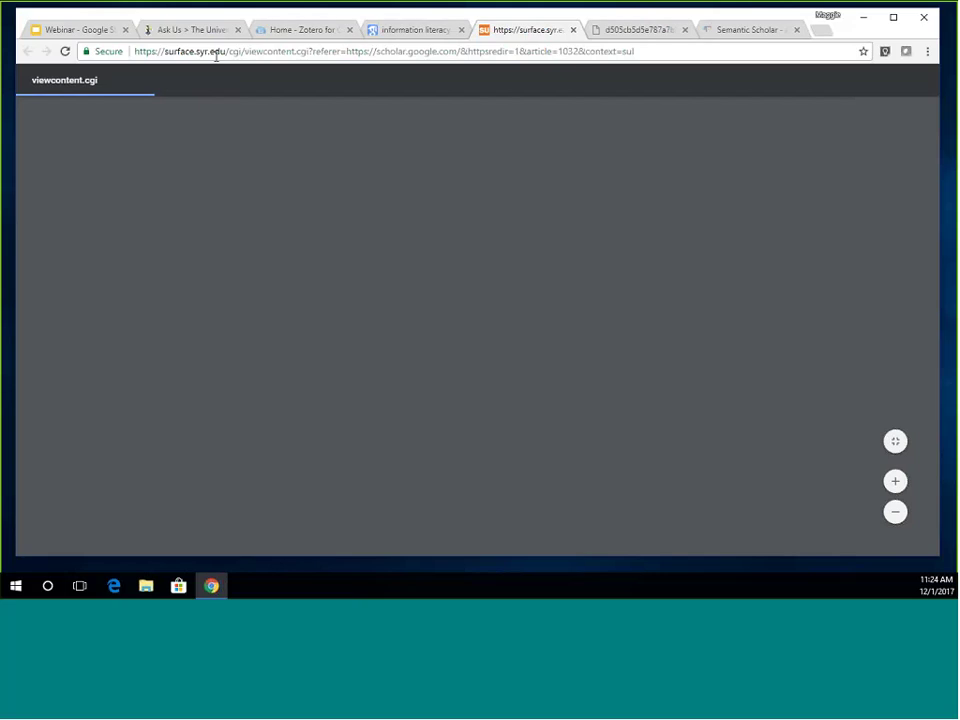
Scroll through the ERIC Digest PDF, then return to the Scholar results
drag(200, 51, 226, 52)
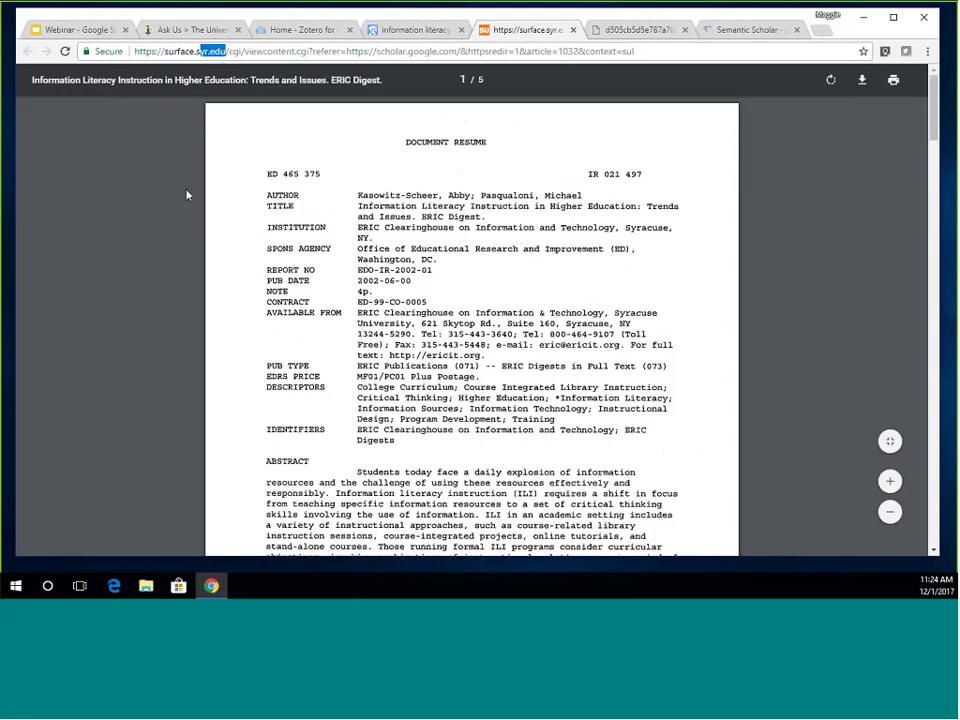
scroll(378, 197, down, 5)
click(378, 197)
scroll(378, 197, down, 10)
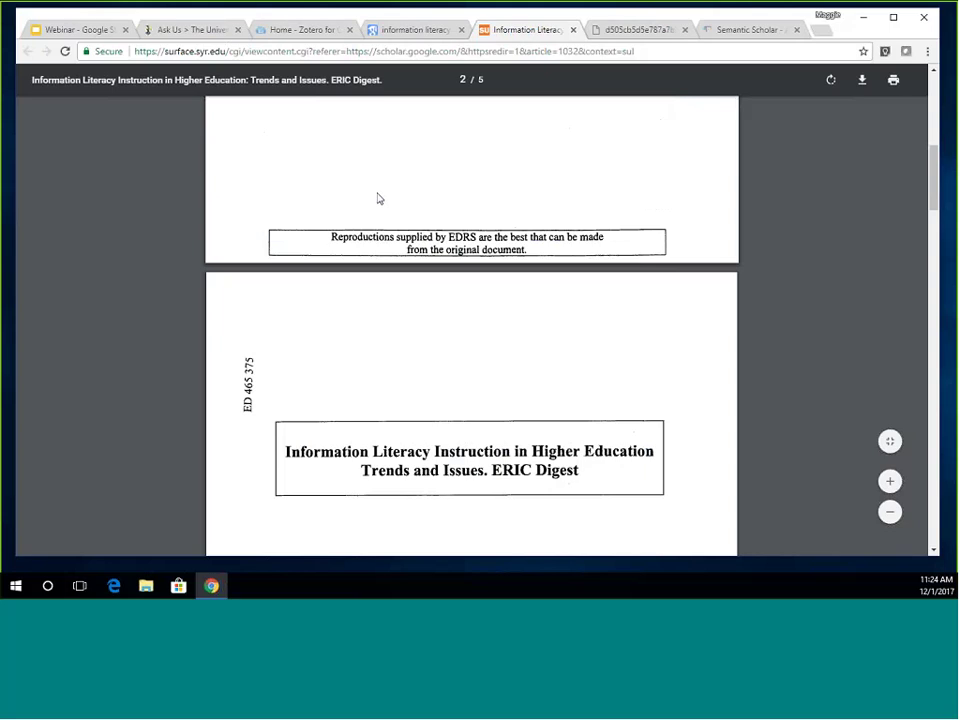
scroll(311, 234, down, 10)
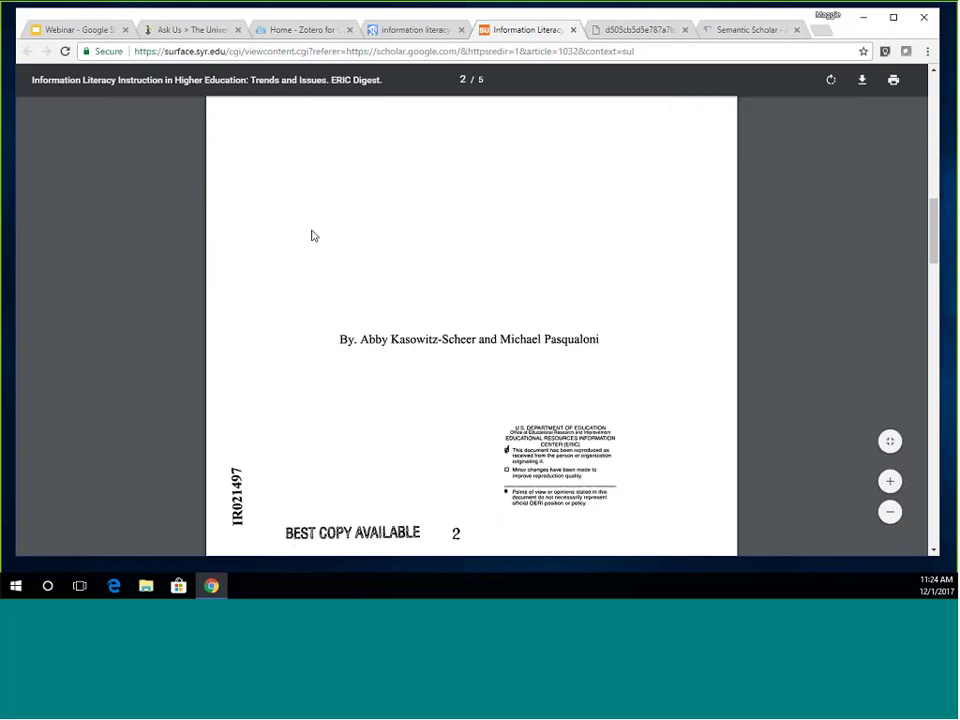
scroll(378, 284, down, 3)
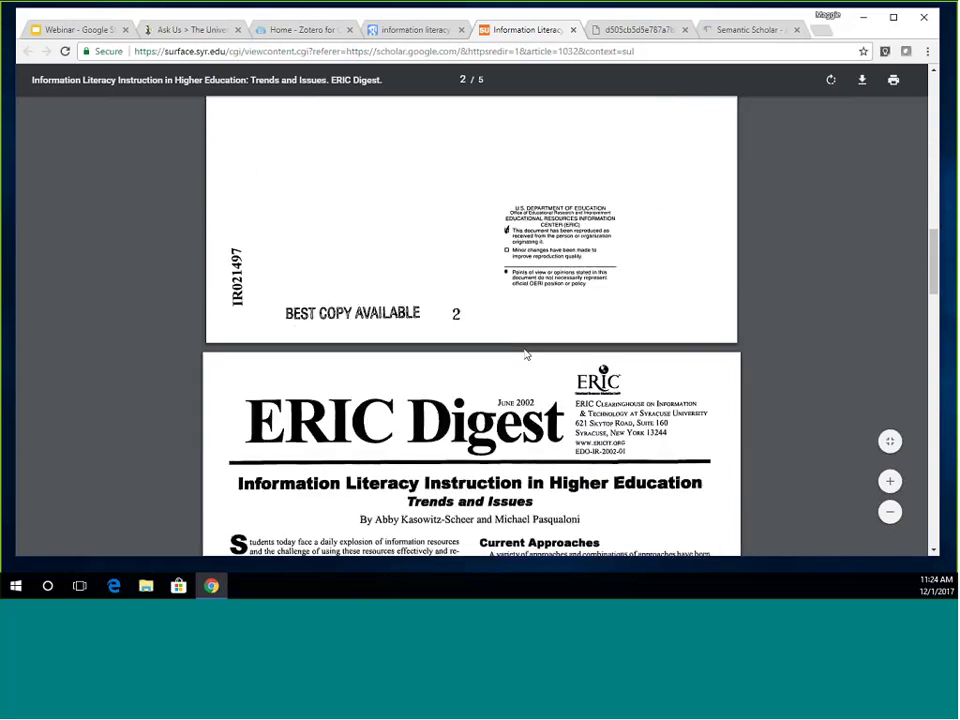
scroll(501, 343, down, 2)
scroll(414, 317, up, 3)
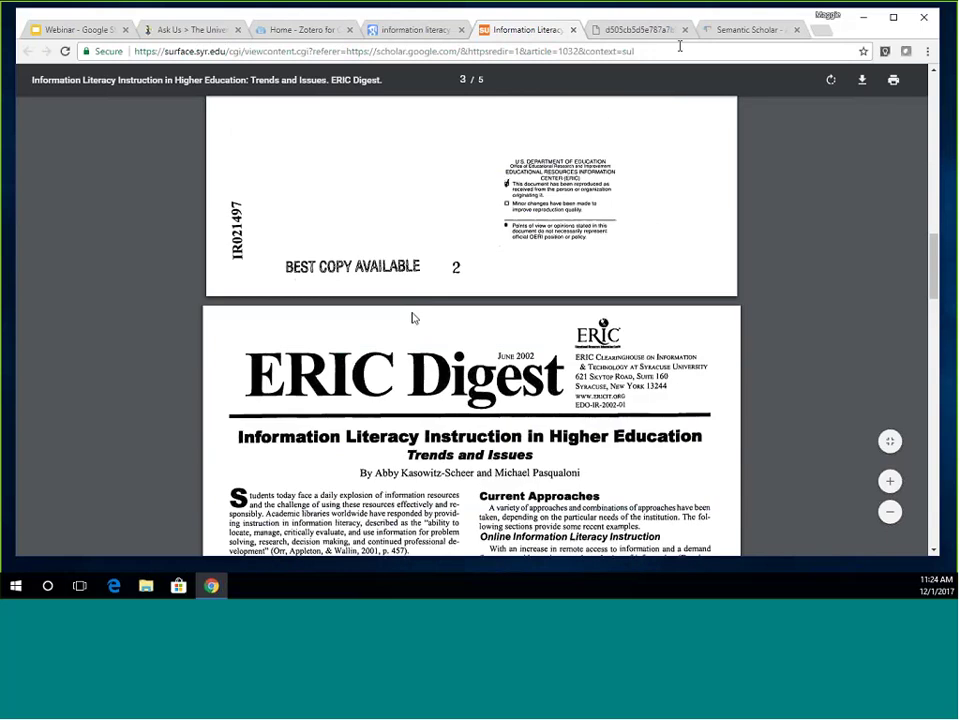
click(409, 31)
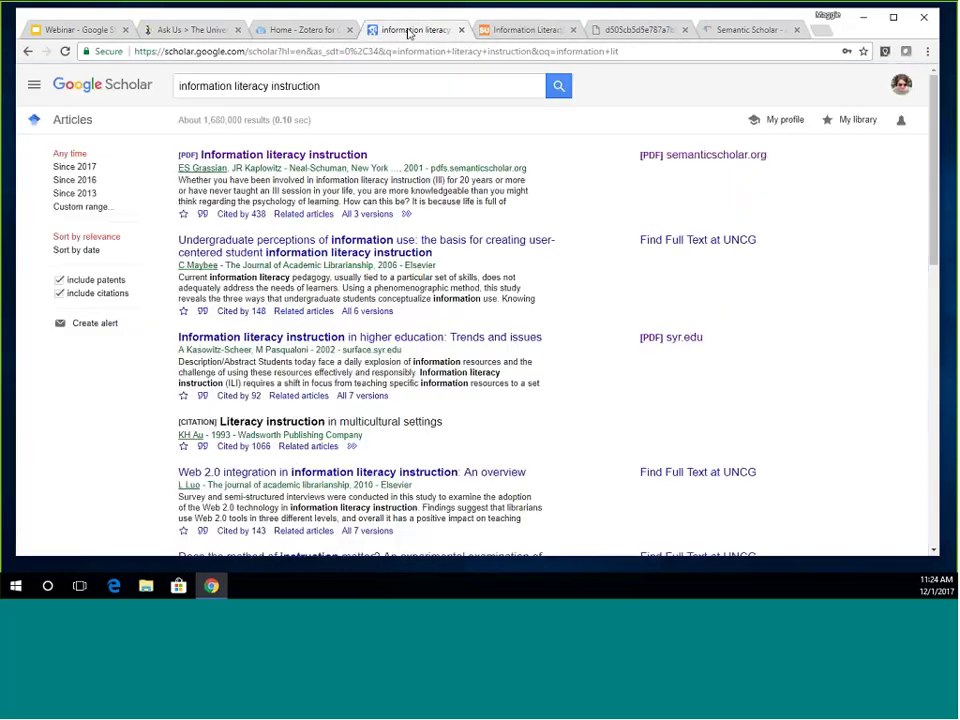
Open Maybee's undergraduate-perceptions article via UNCG WorldCat and ScienceDirect, then return to the results
right_click(688, 246)
key(Escape)
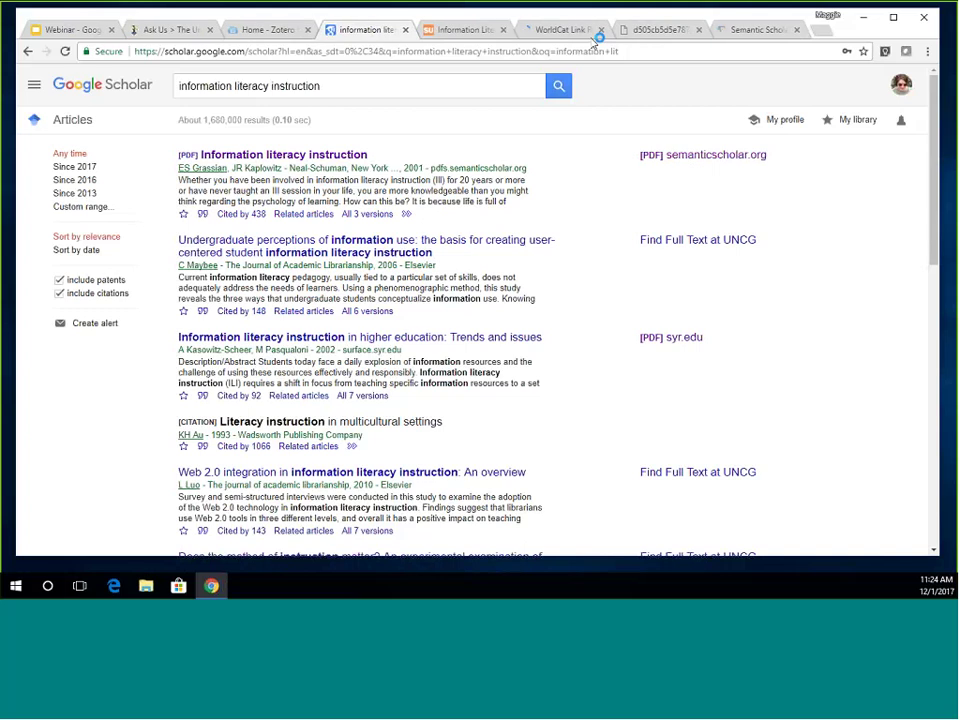
click(585, 30)
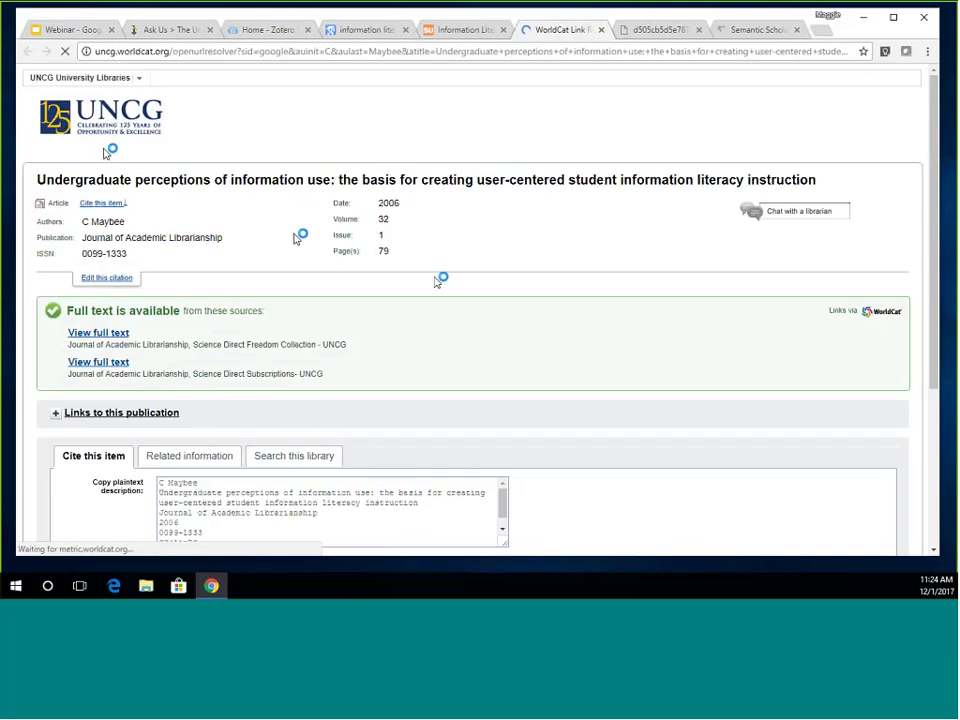
click(98, 334)
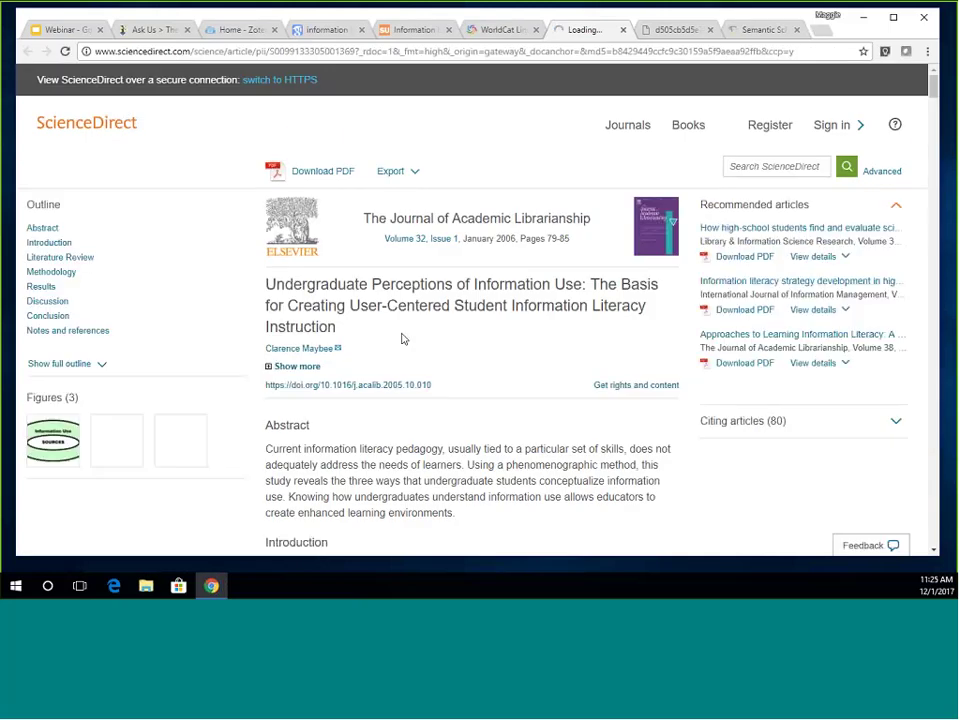
click(495, 30)
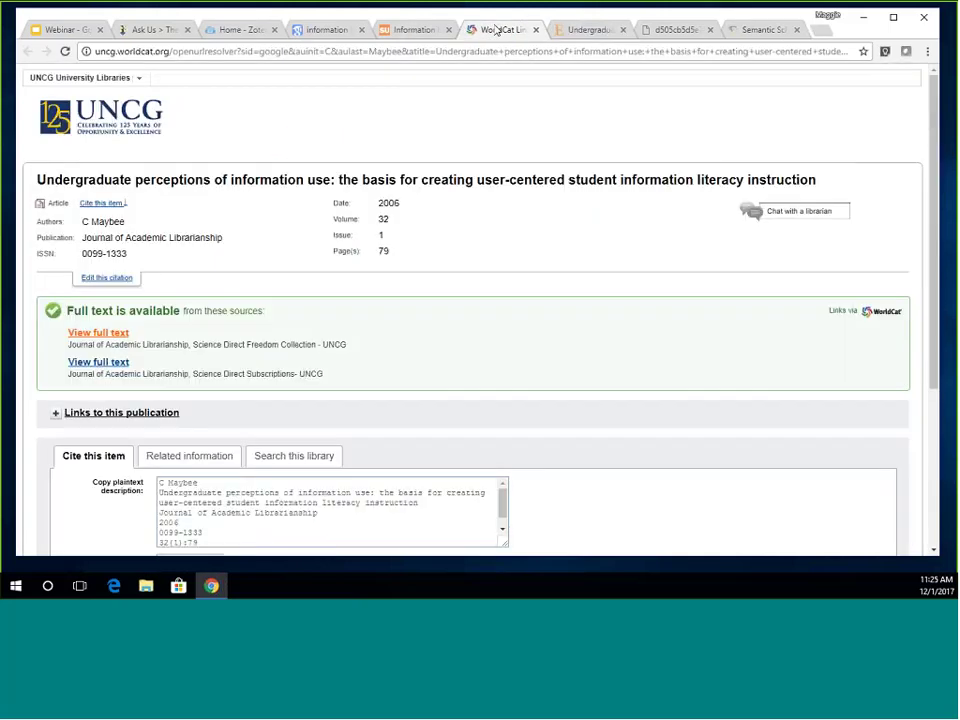
click(421, 34)
click(313, 31)
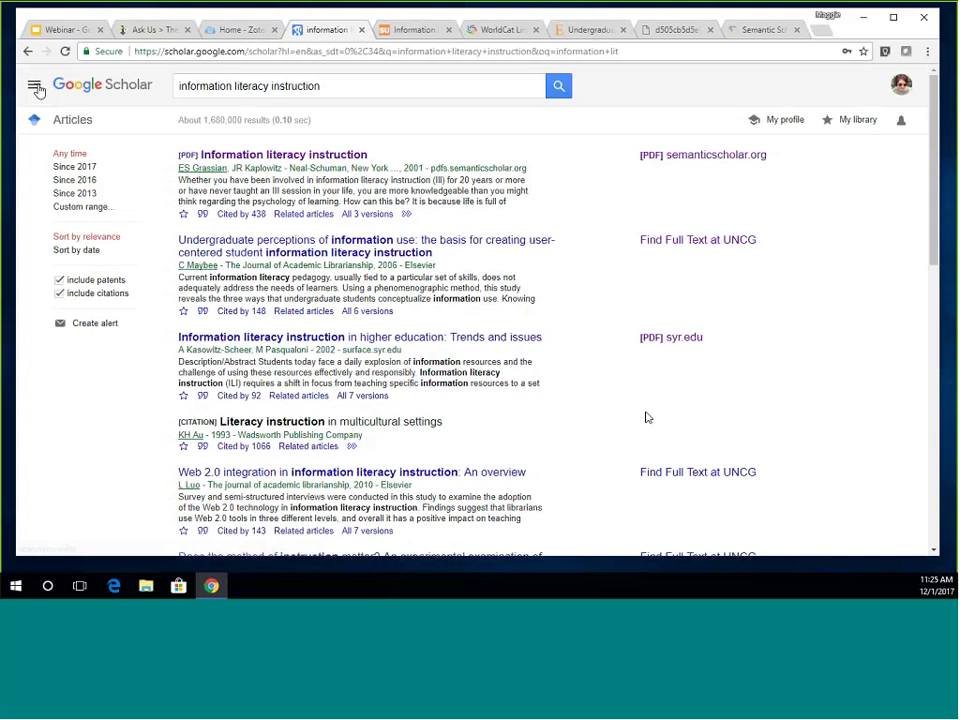
Go to the Library links page of Google Scholar's settings
scroll(776, 437, down, 5)
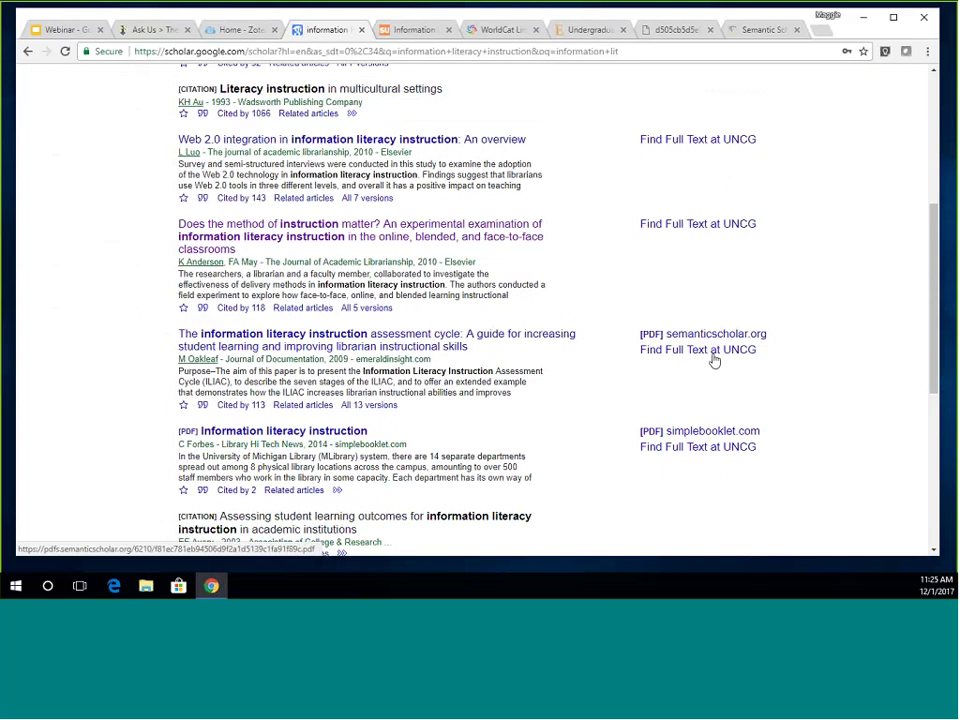
scroll(745, 366, up, 5)
scroll(745, 368, up, 1)
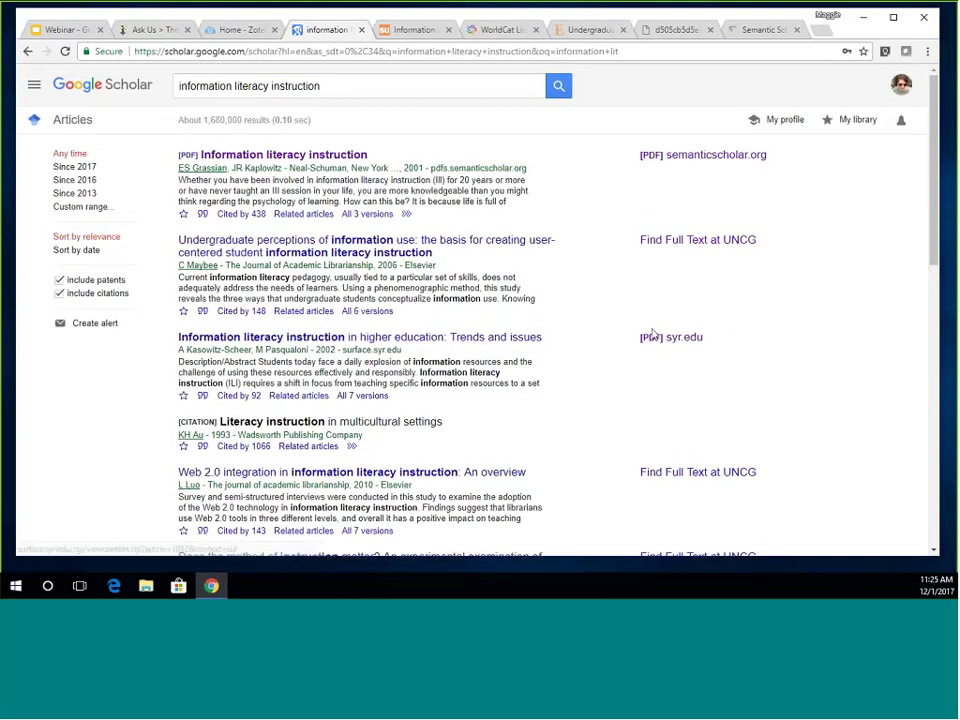
click(35, 90)
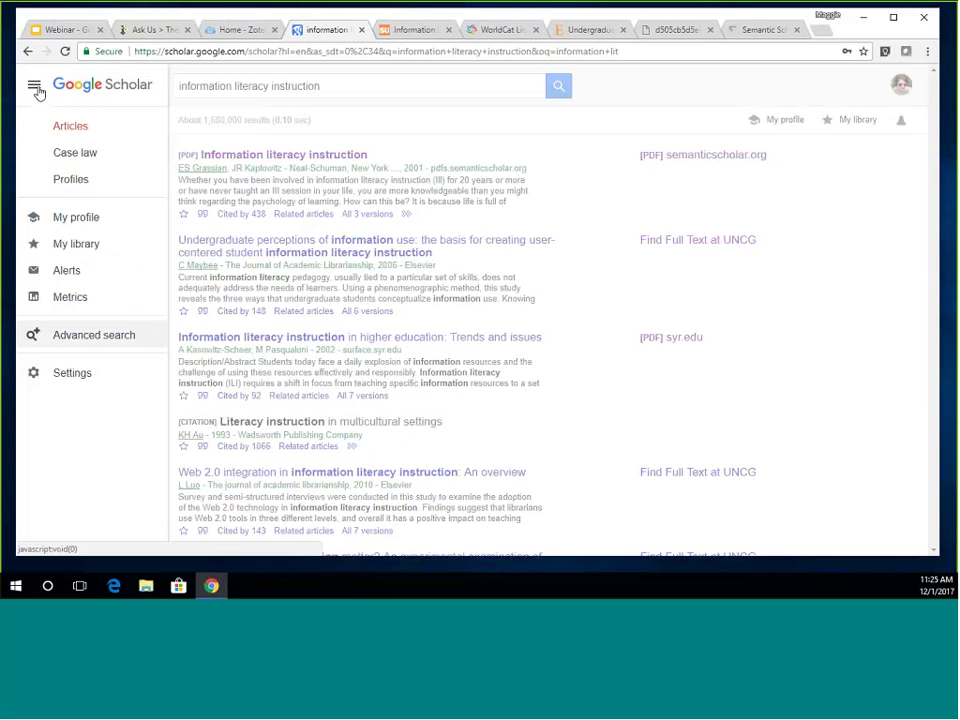
click(55, 376)
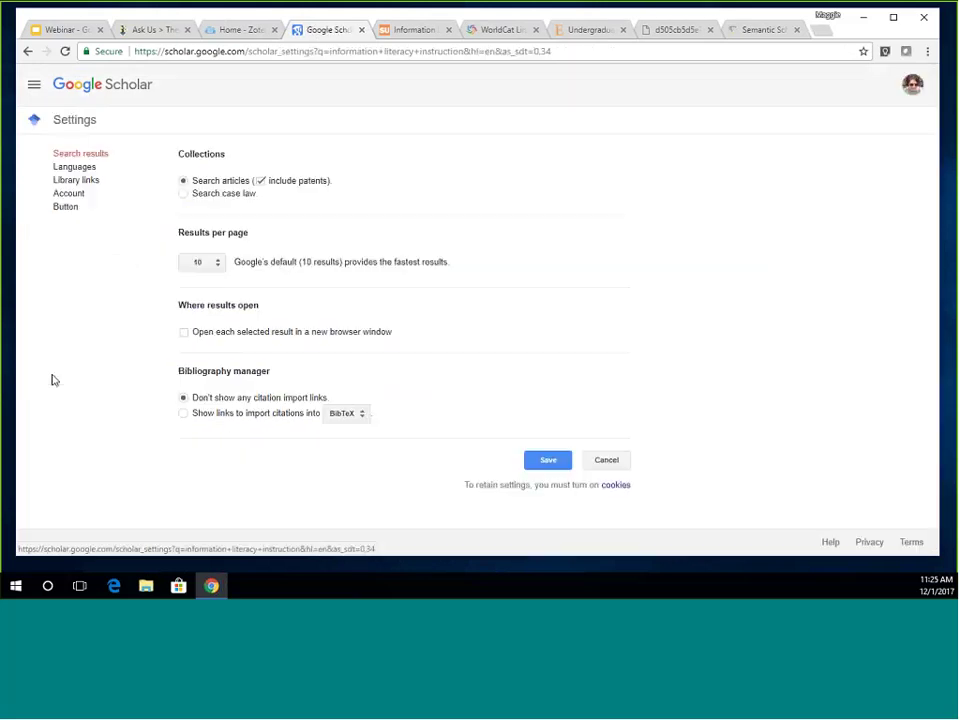
click(64, 185)
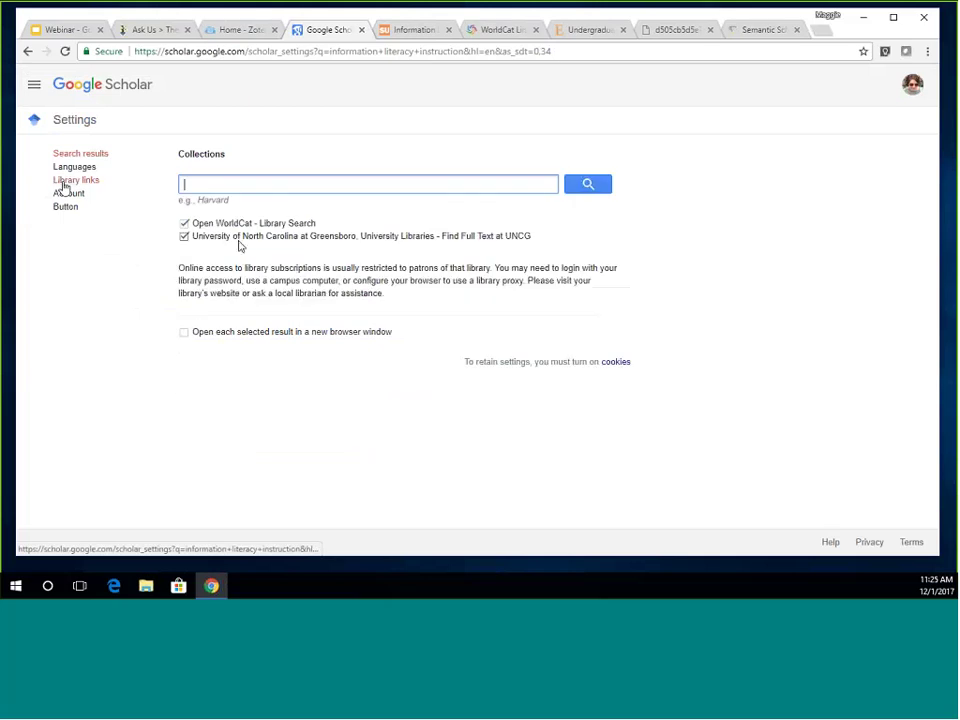
Search 'uncg', enable Cengage Gale Full Text and Find Full Text, and save
click(232, 187)
text(u)
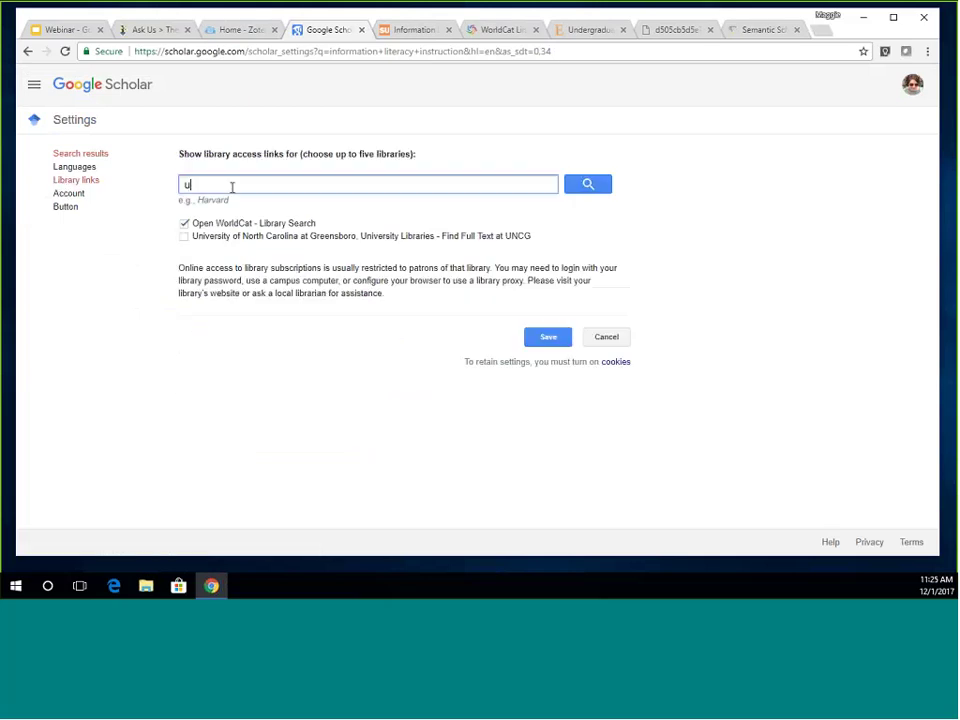
text(ncg)
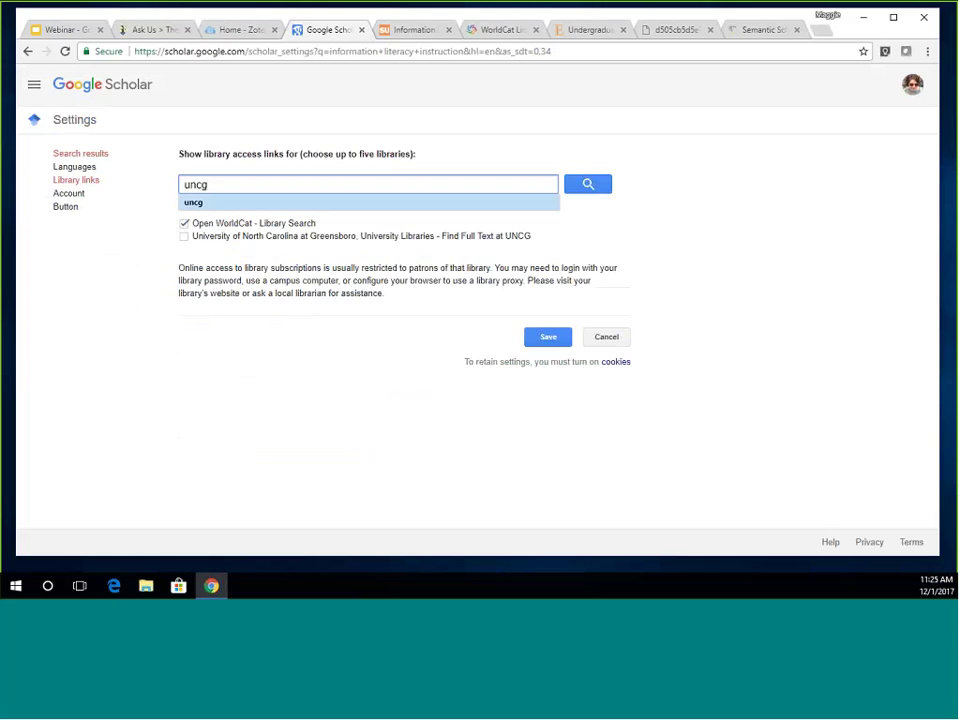
click(587, 185)
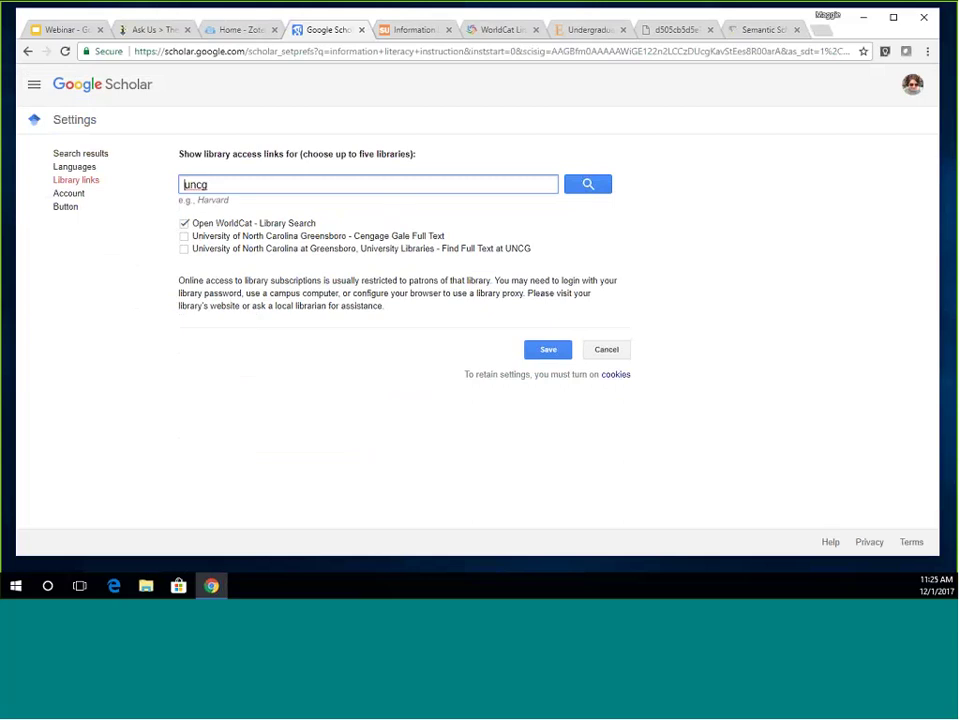
click(185, 237)
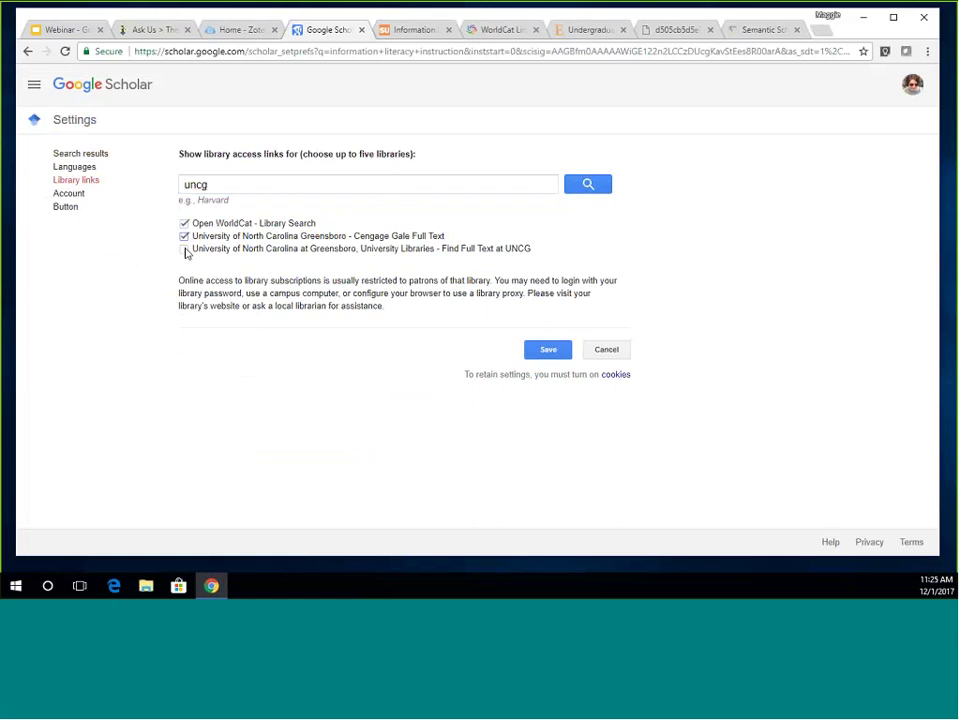
click(185, 250)
click(550, 352)
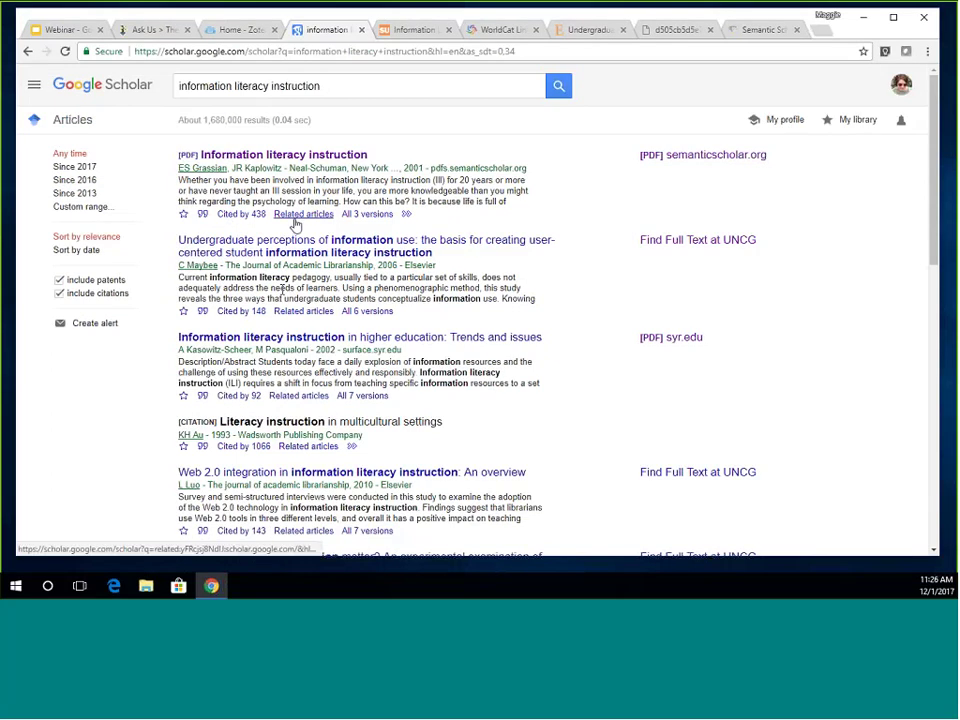
List the roughly 101 articles related to Information literacy instruction and scroll through them
click(244, 158)
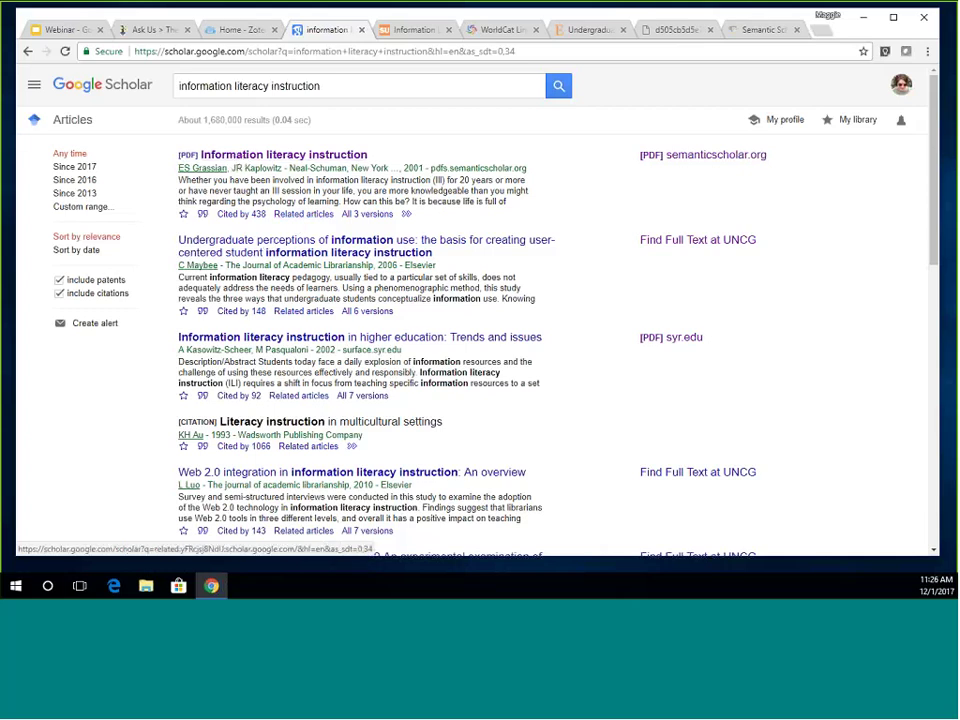
click(292, 216)
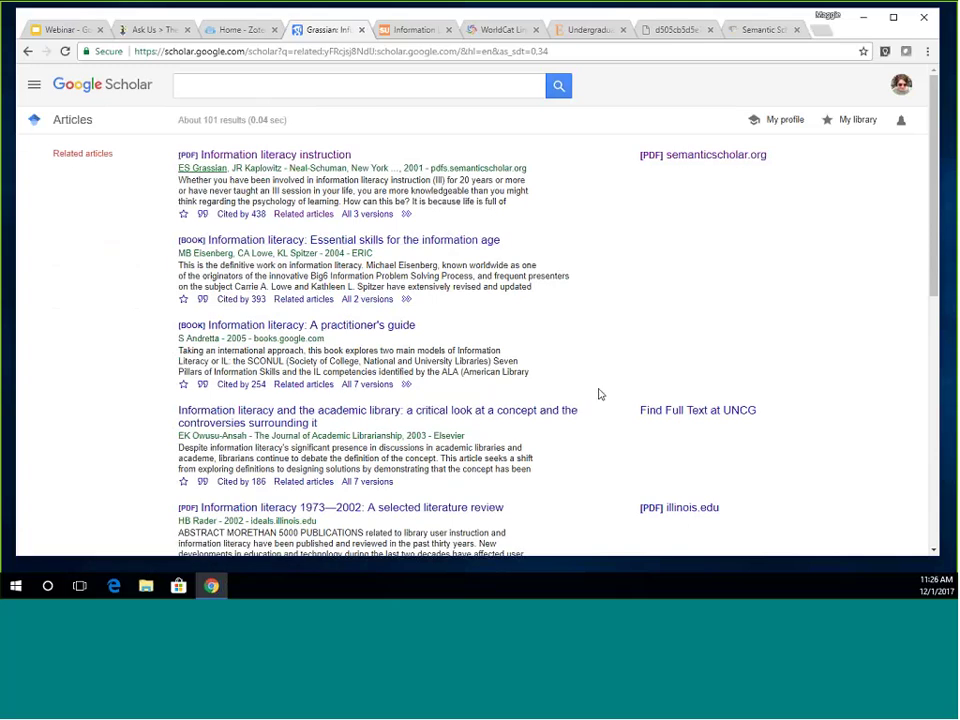
scroll(599, 394, down, 1)
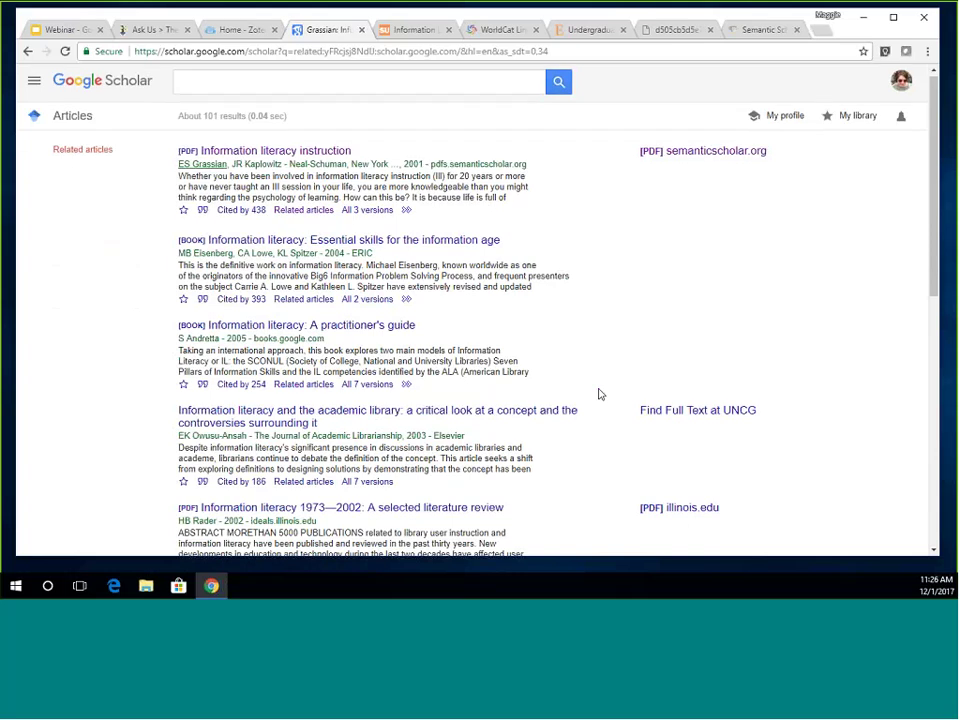
scroll(336, 364, down, 3)
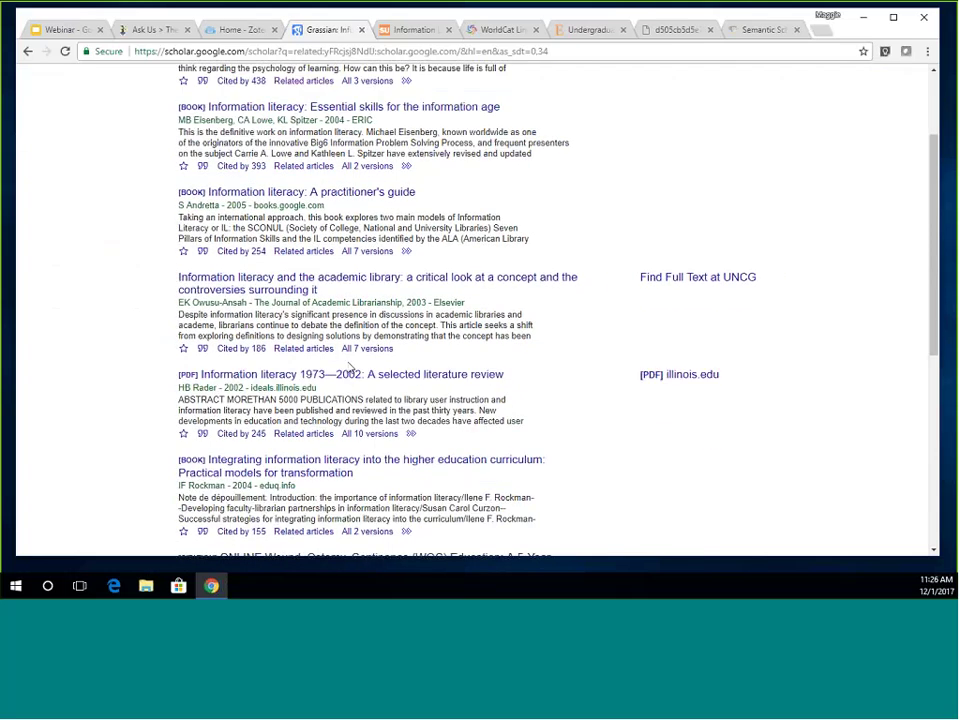
scroll(349, 368, up, 3)
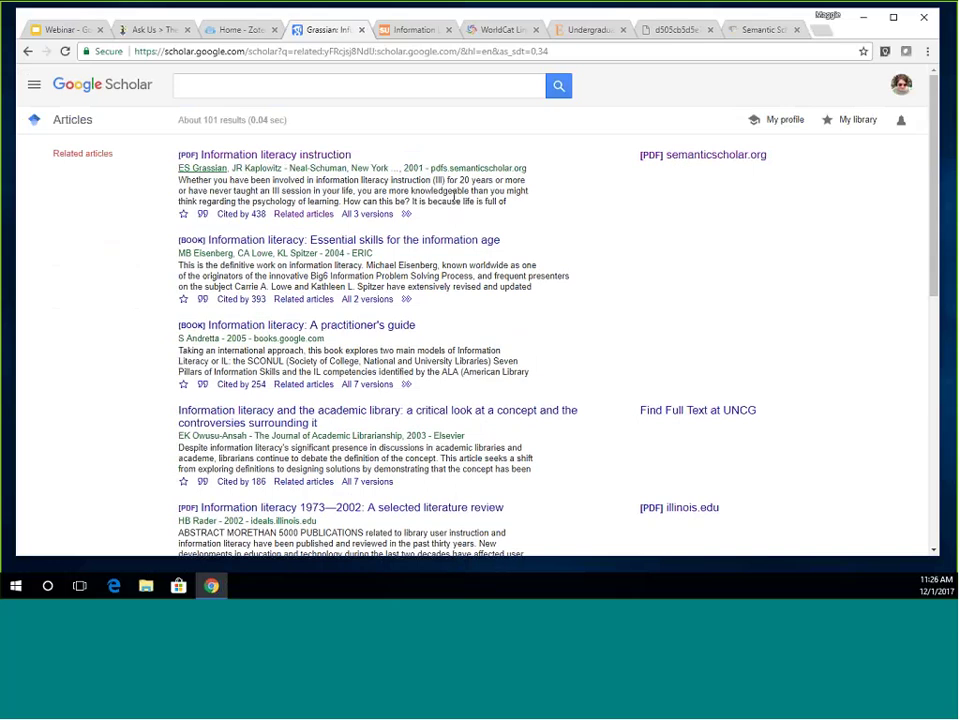
Scroll through the 438 citing articles, then switch to the ScienceDirect article tab
click(238, 215)
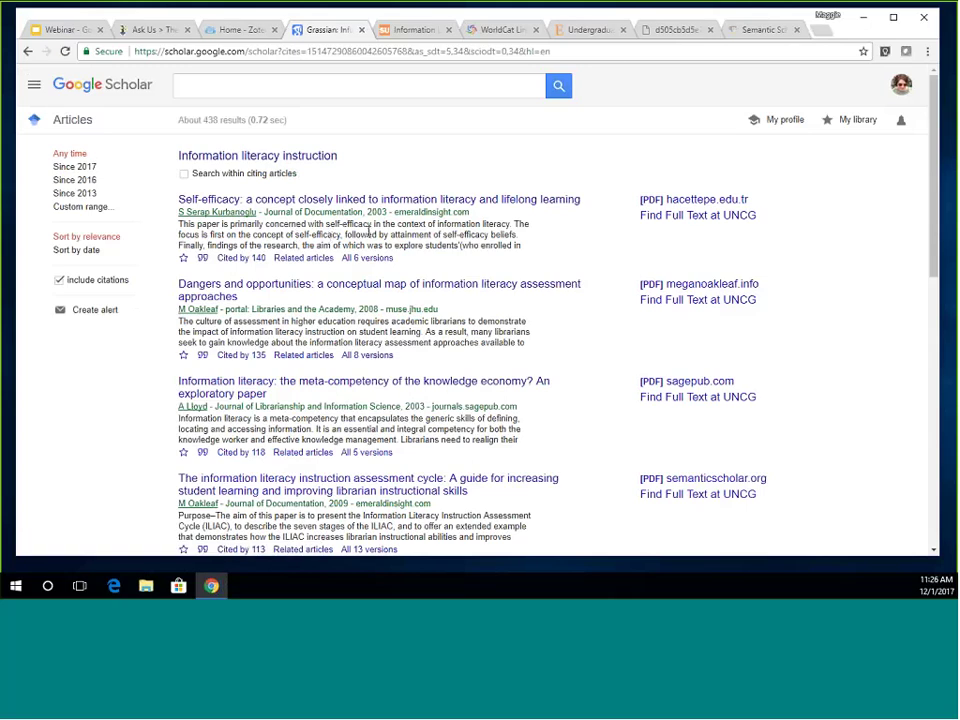
scroll(315, 229, down, 4)
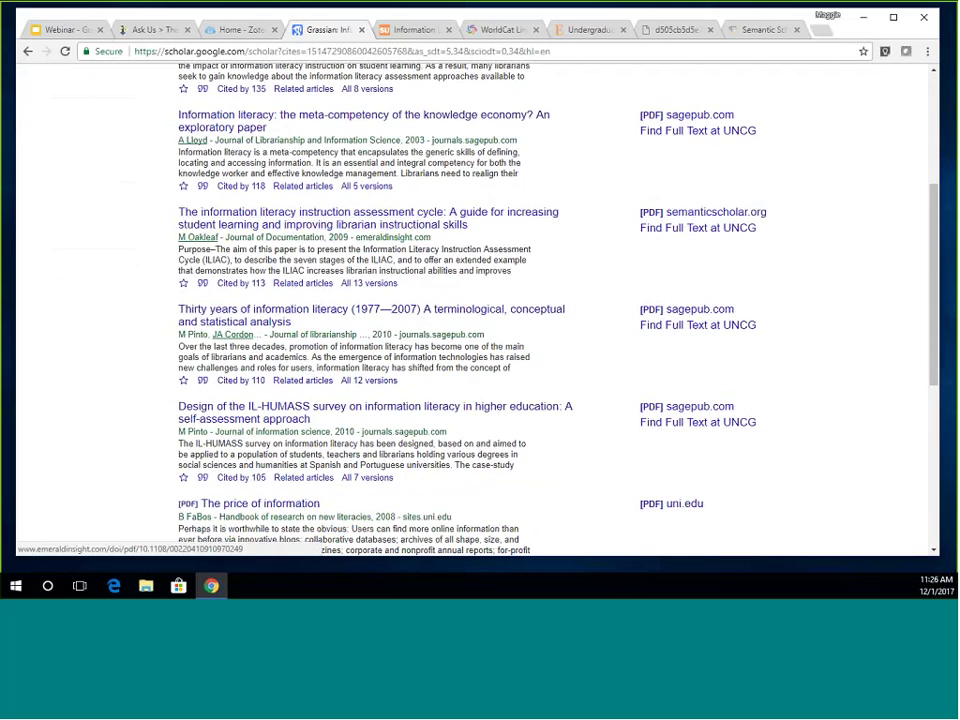
scroll(283, 316, down, 4)
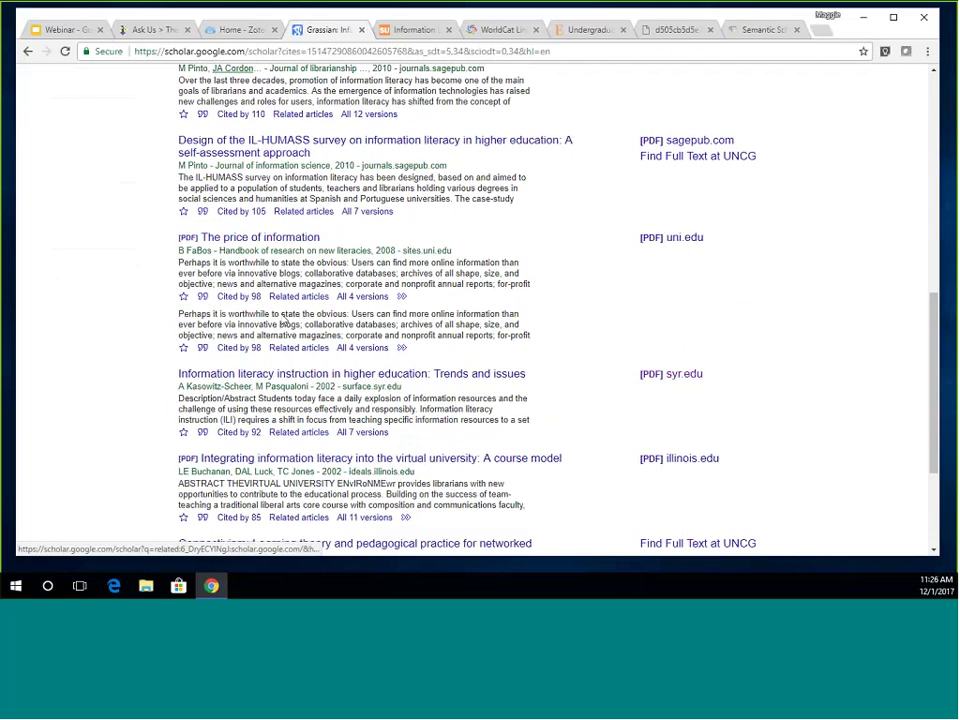
scroll(281, 318, up, 5)
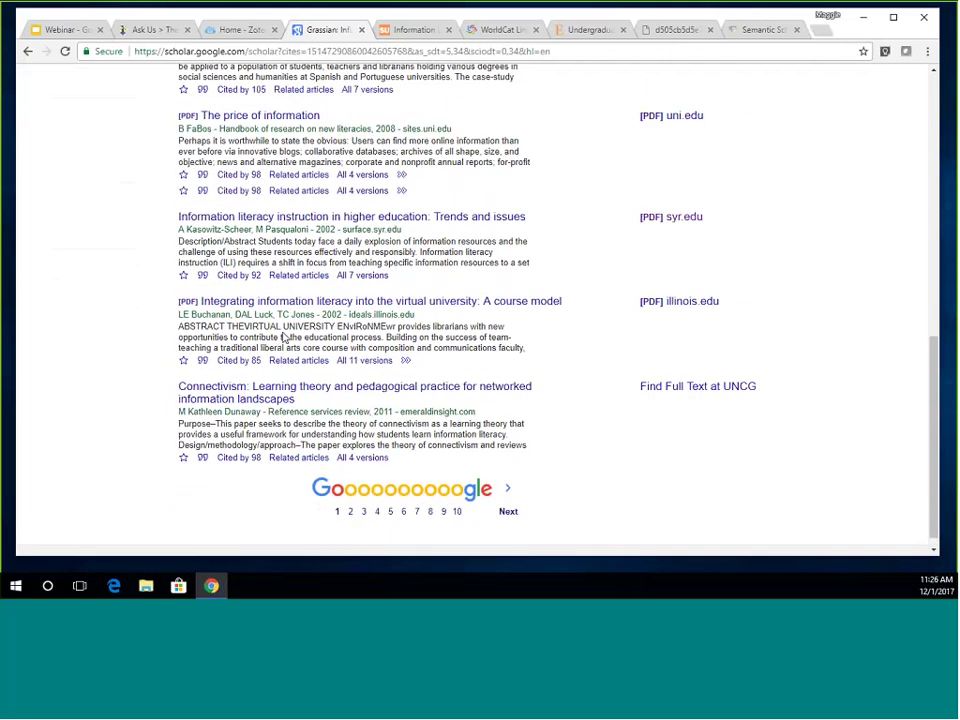
scroll(279, 330, up, 5)
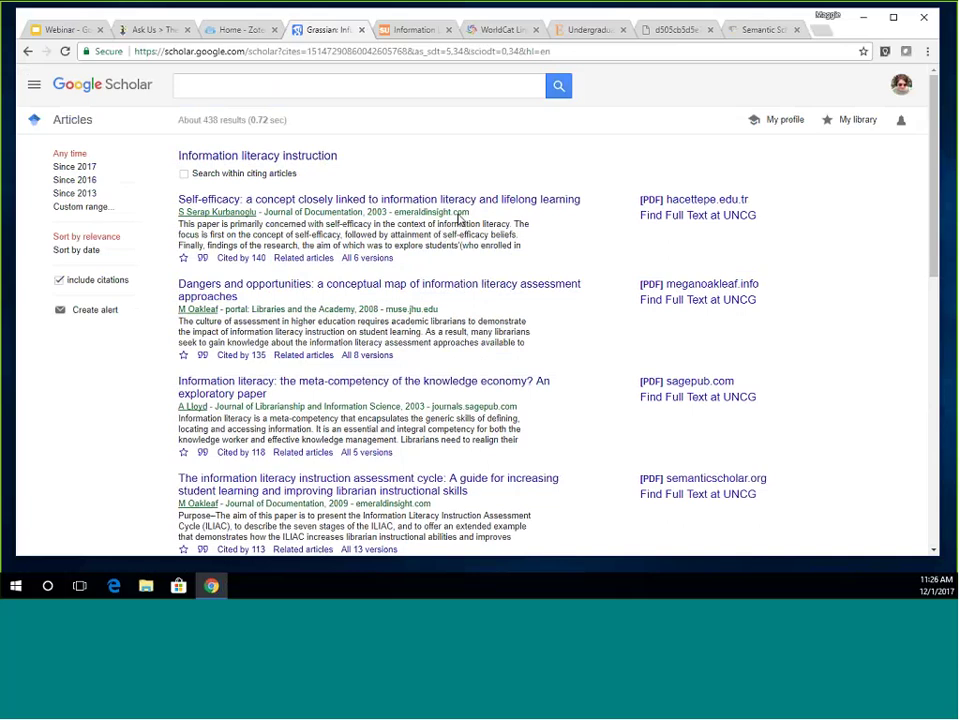
key(ctrl+Tab)
key(ctrl+Tab)
key(ctrl+Tab)
Open the Undergraduate Perceptions article's PDF, scroll it, then return to the citing articles
mouse_move(332, 170)
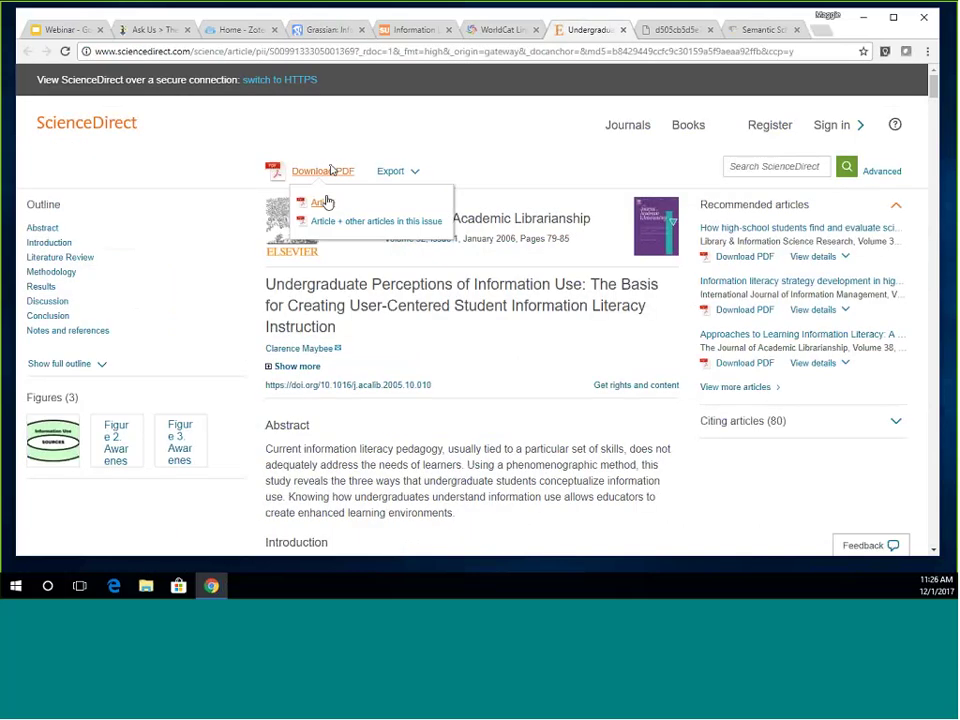
click(326, 201)
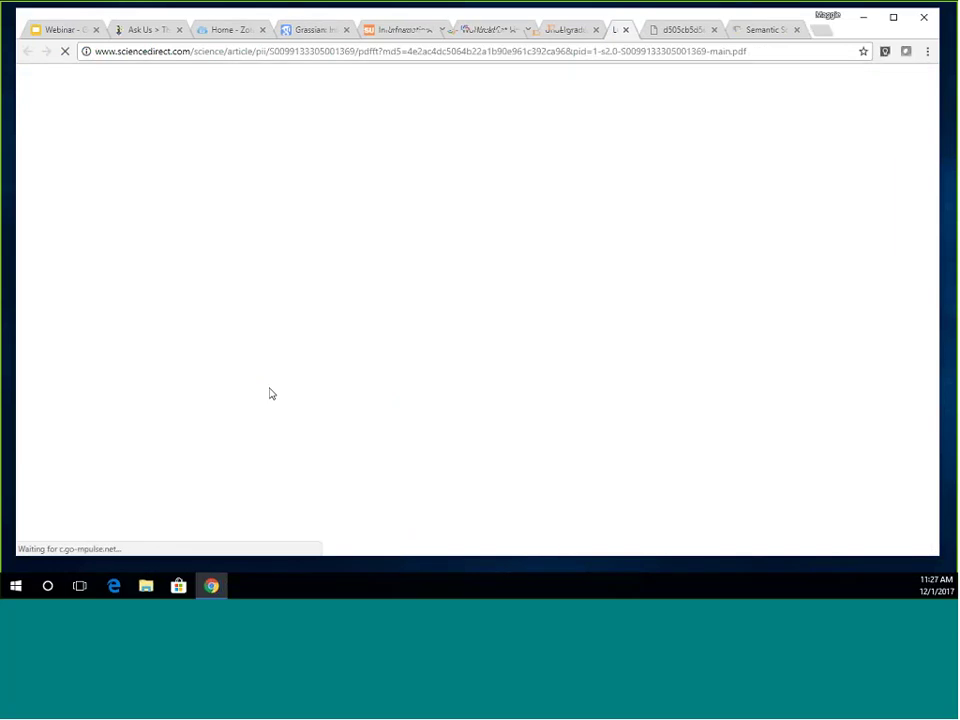
scroll(912, 477, down, 20)
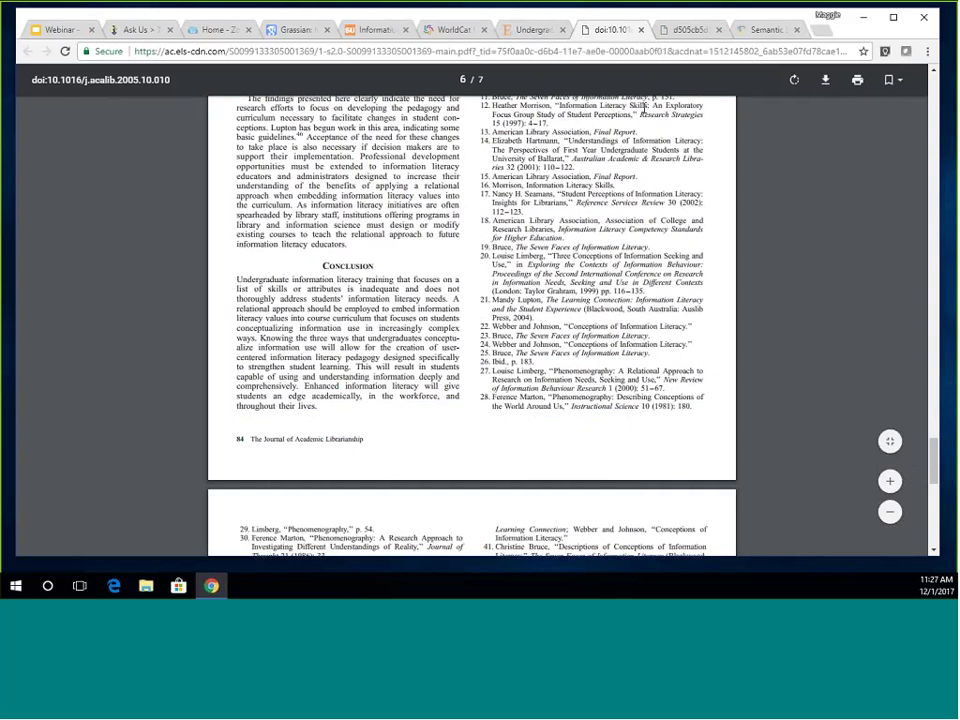
click(519, 33)
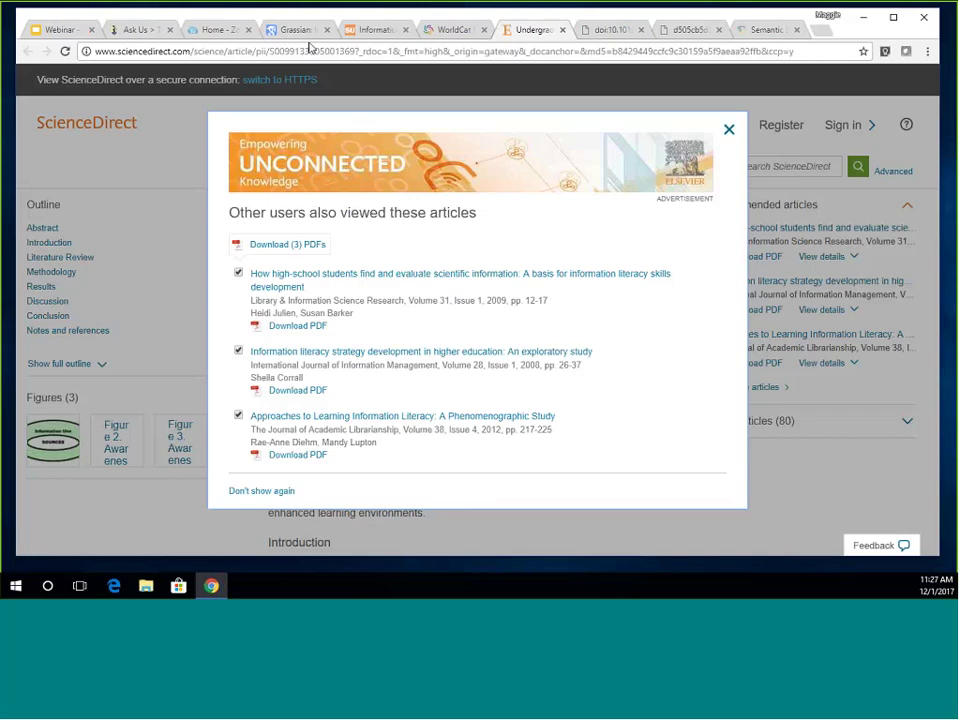
click(272, 31)
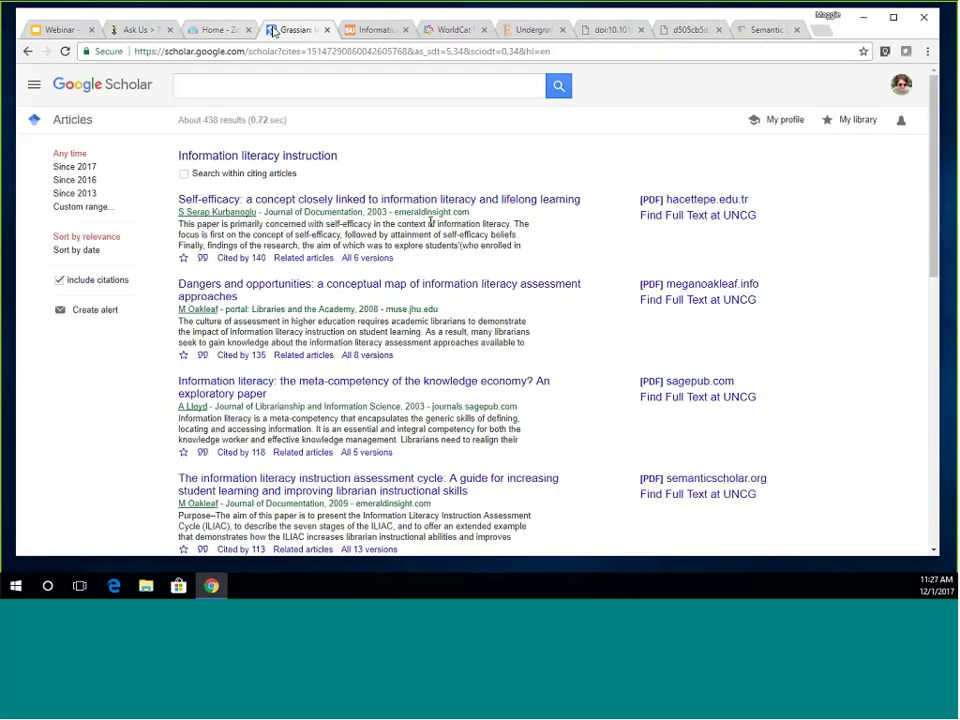
Leave the custom date range empty and show the Self-efficacy article's citation formats
scroll(431, 227, down, 5)
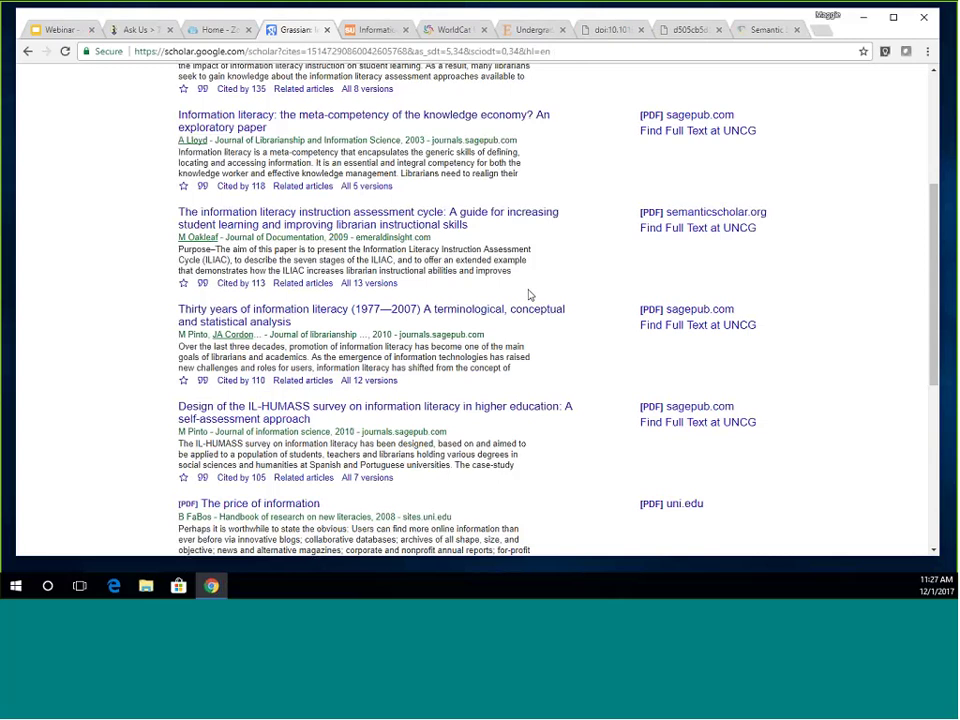
scroll(380, 300, up, 5)
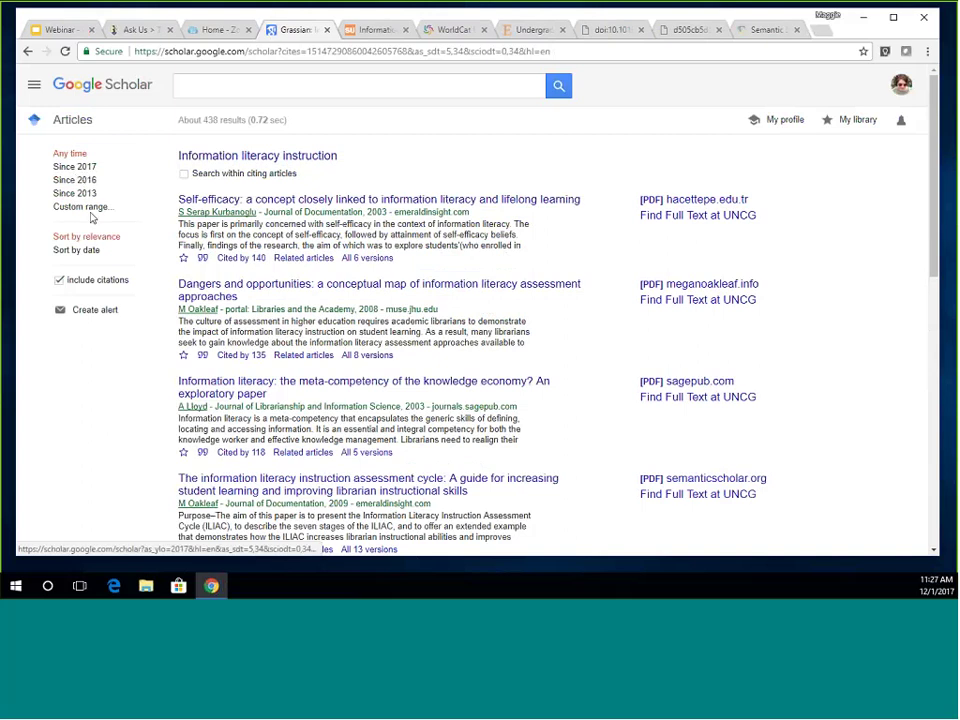
click(92, 209)
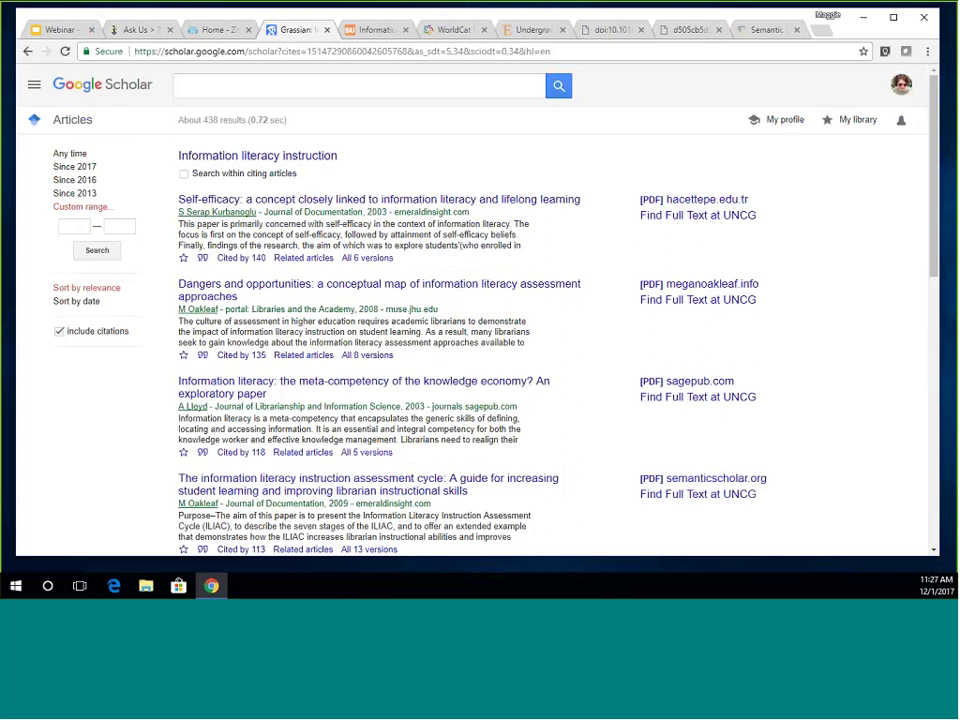
key(Tab)
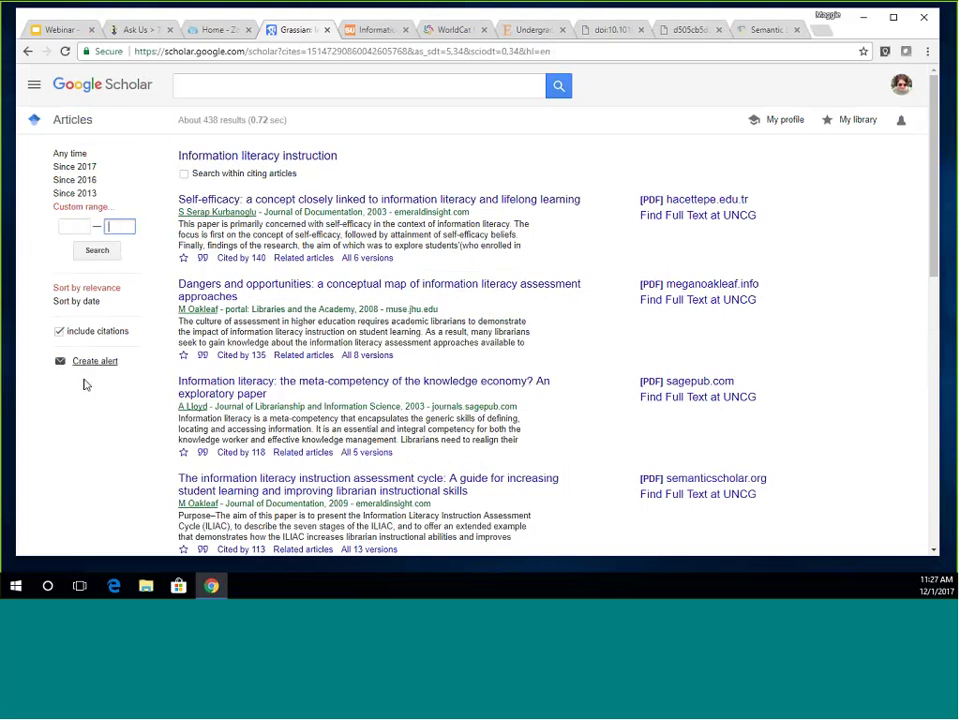
click(135, 350)
click(201, 257)
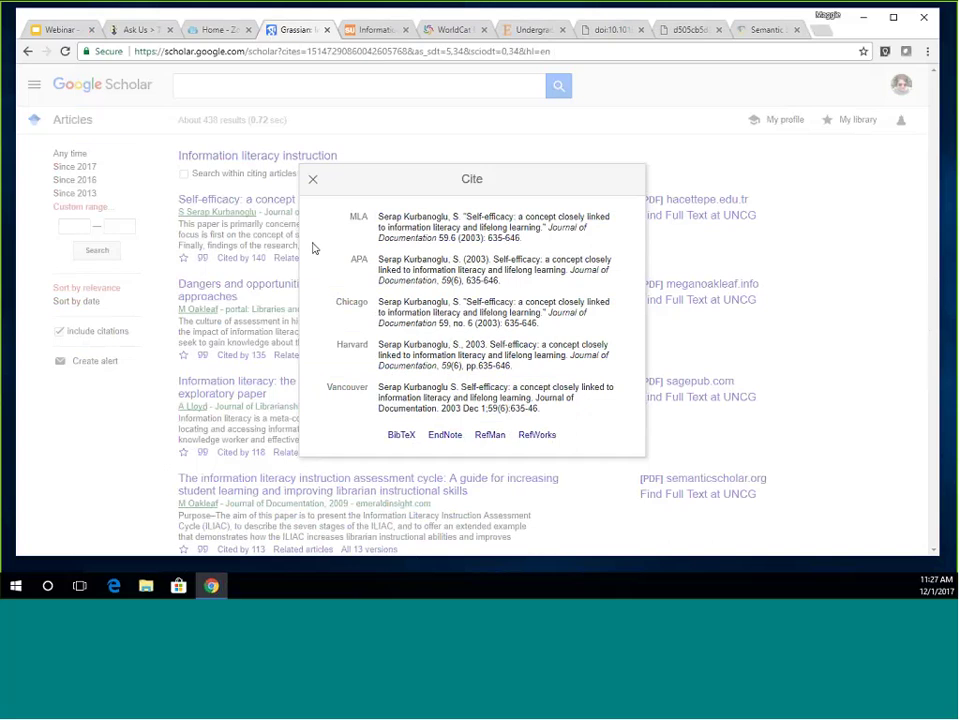
Select the APA and MLA citation texts, then close the citation window
click(405, 279)
click(420, 232)
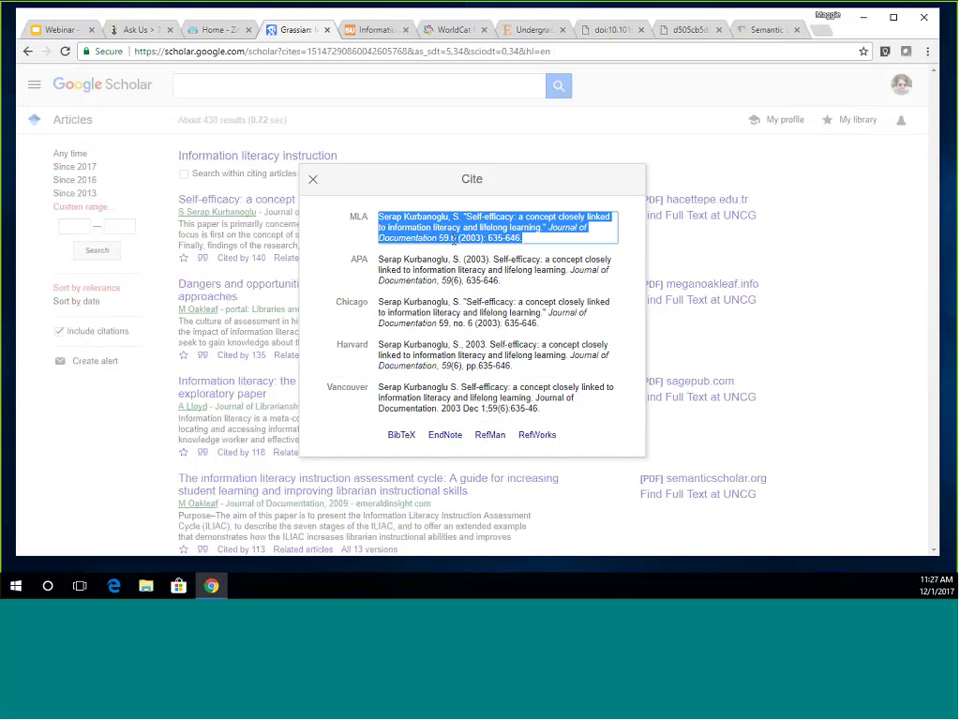
click(428, 288)
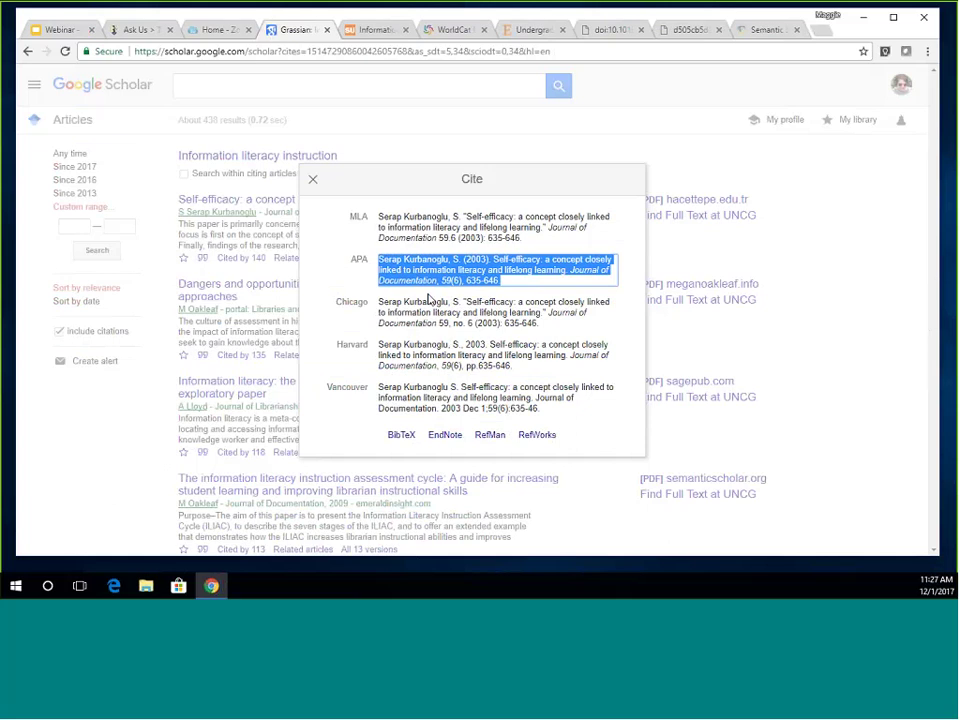
click(36, 285)
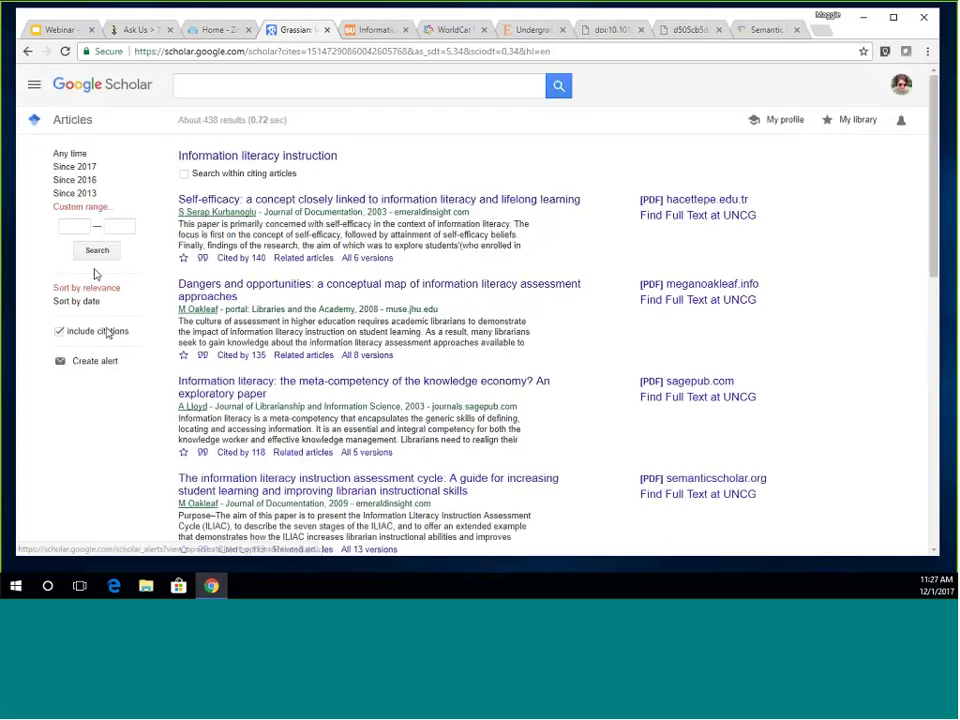
click(104, 361)
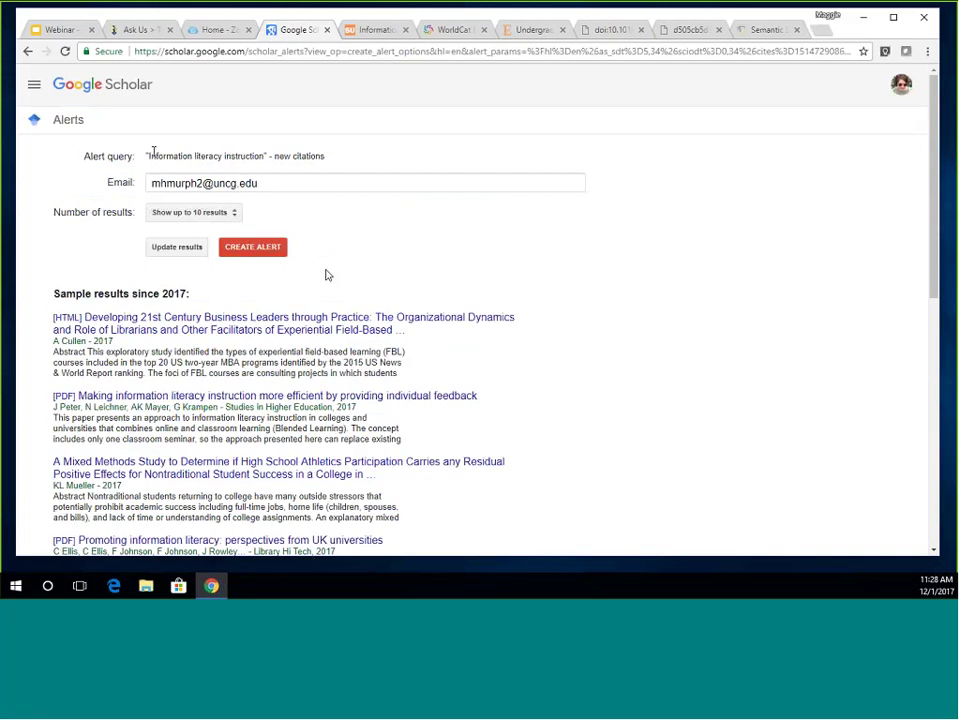
drag(149, 156, 265, 156)
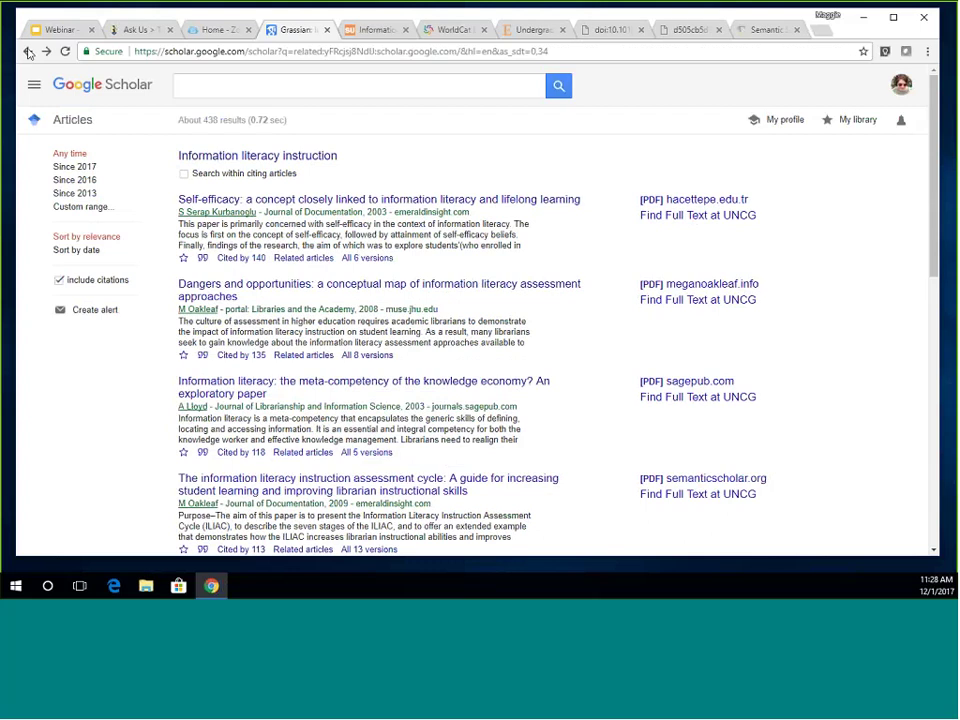
Look at the saved Alerts list, then go back to the search results
click(28, 51)
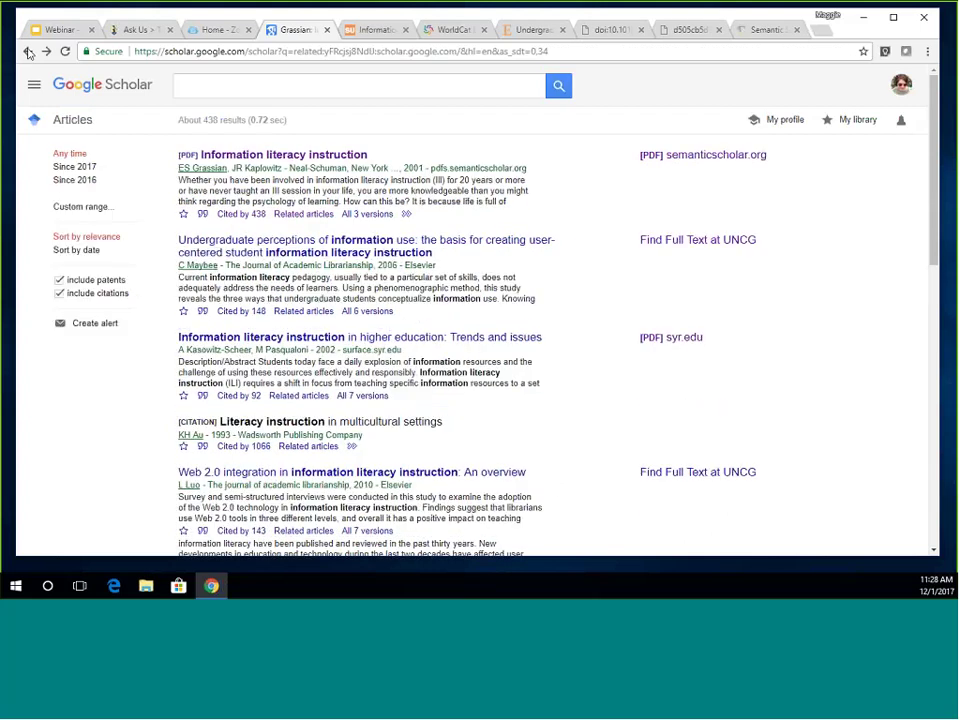
click(34, 84)
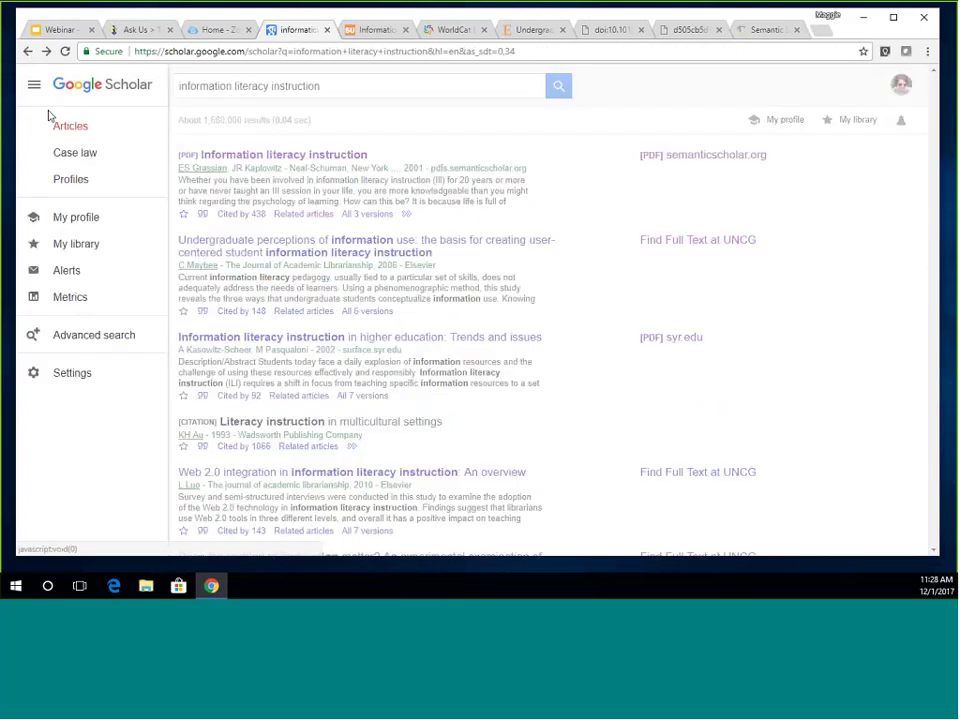
click(79, 271)
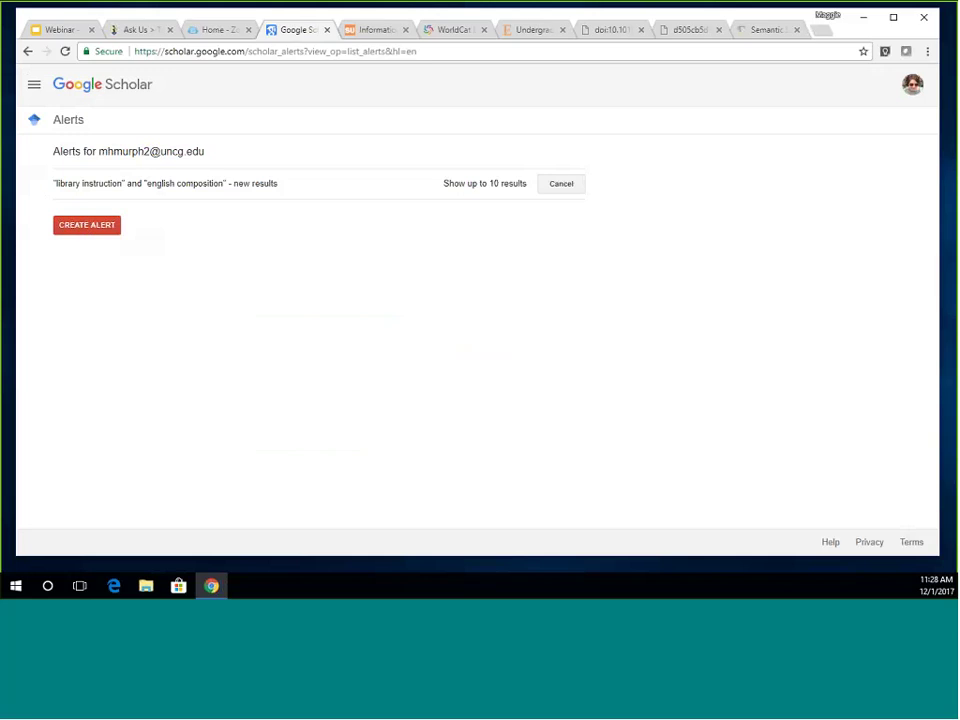
click(27, 52)
Open My library and scroll through the saved articles
click(34, 85)
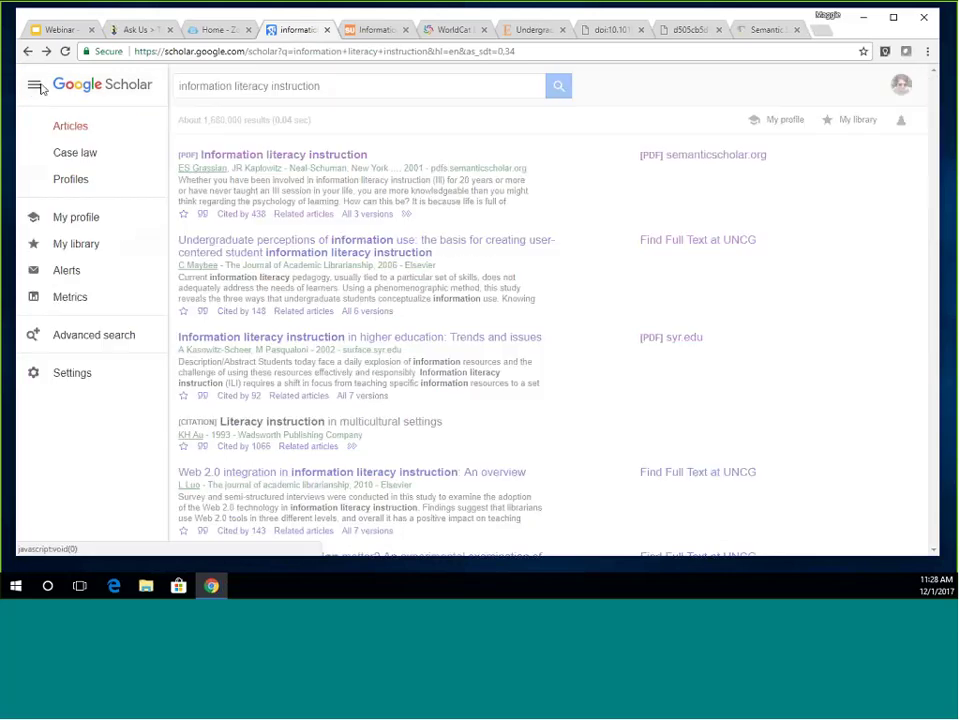
click(85, 251)
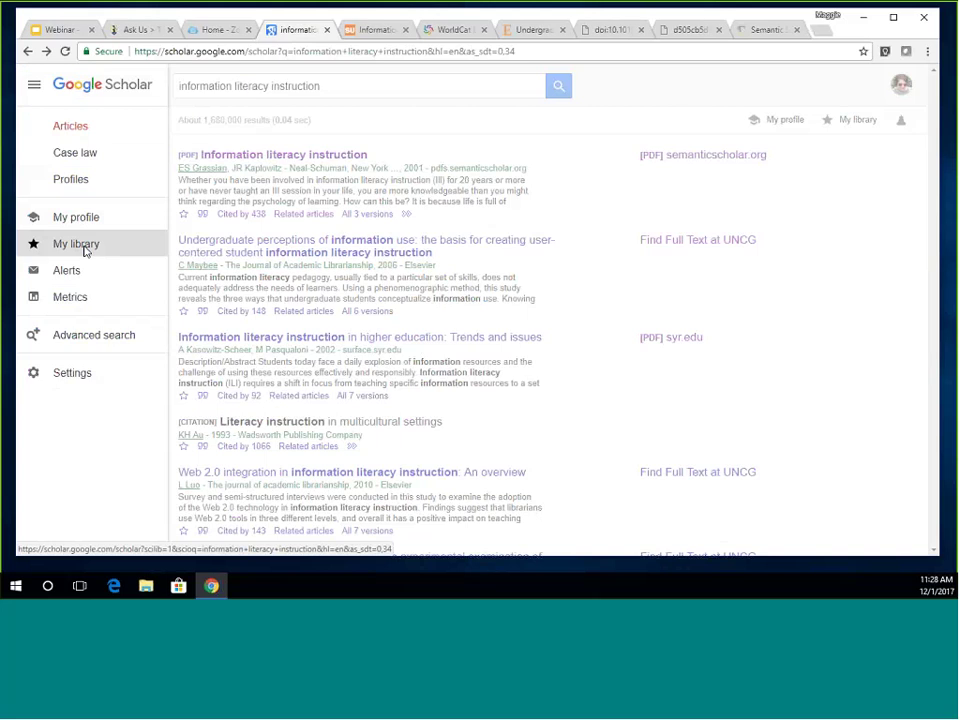
click(29, 50)
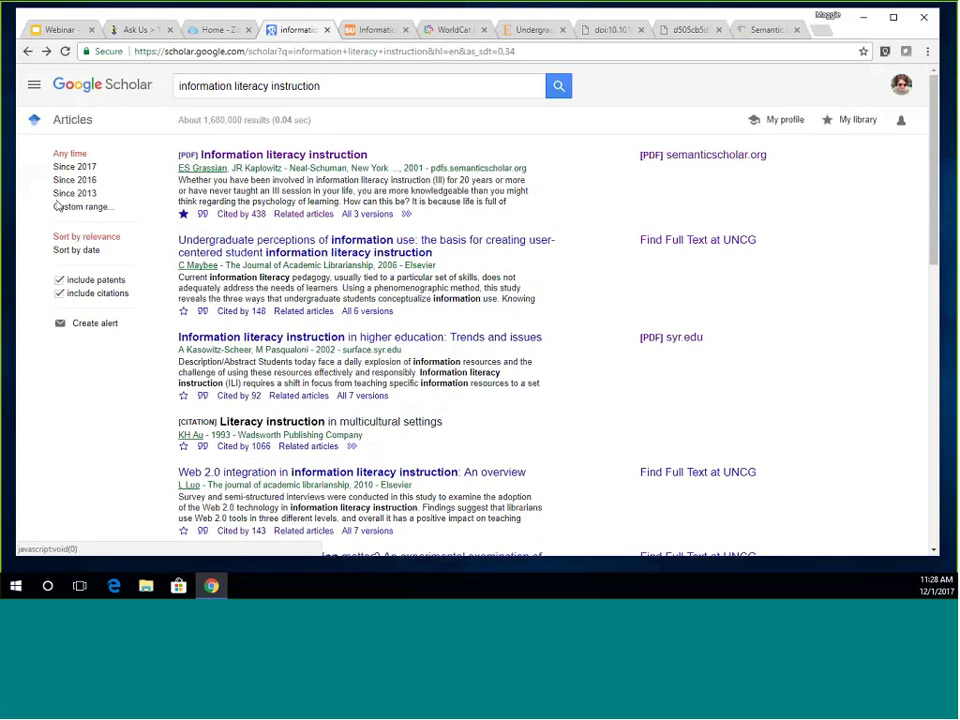
click(33, 85)
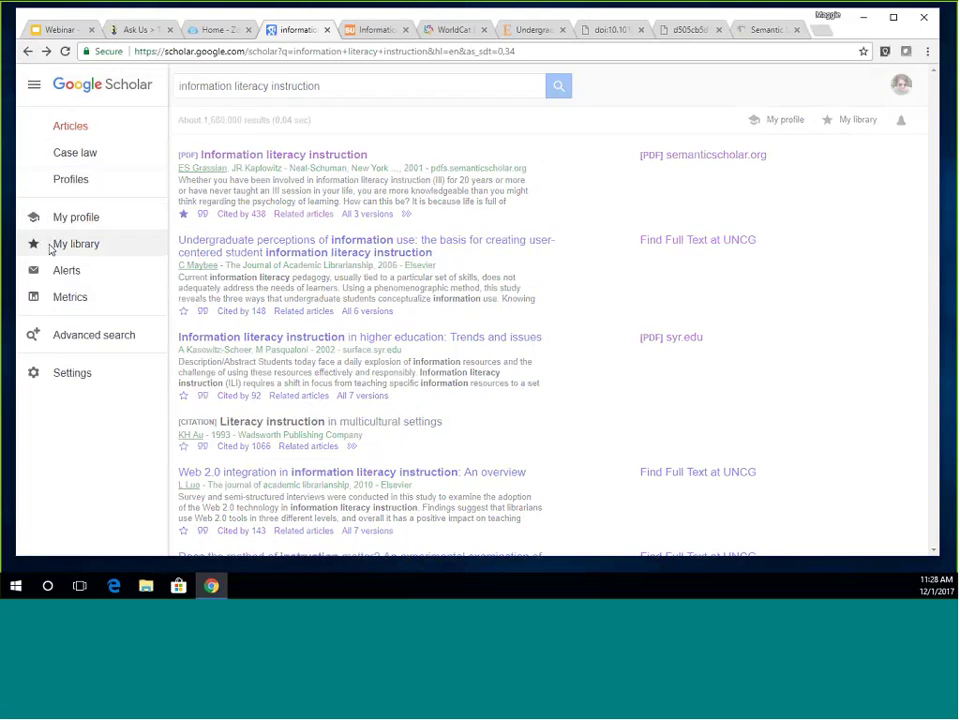
click(62, 244)
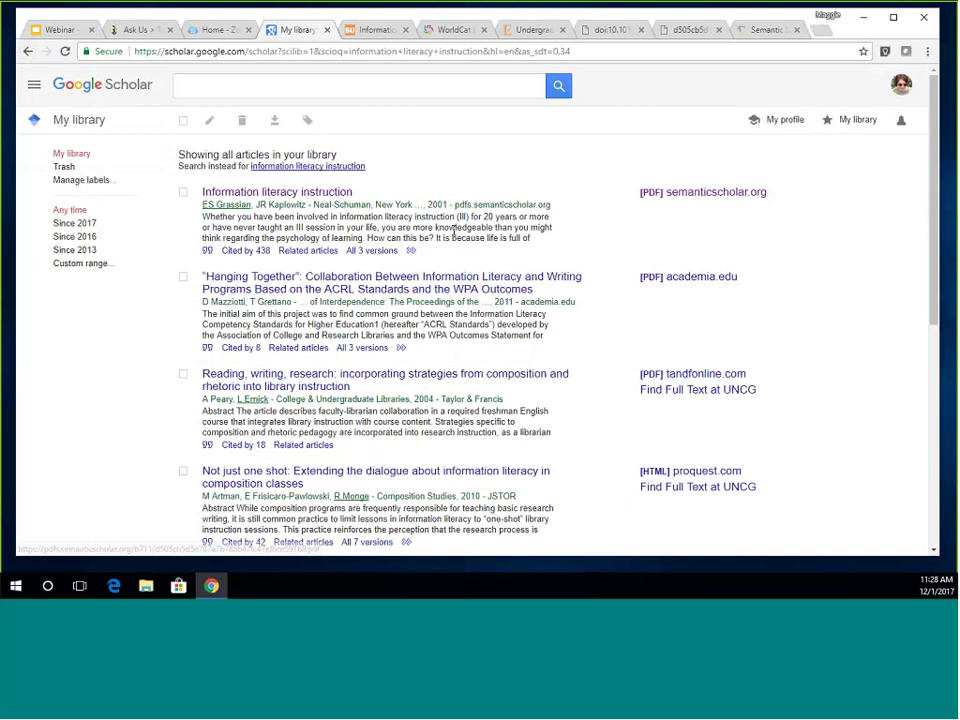
scroll(450, 233, down, 1)
scroll(450, 233, down, 4)
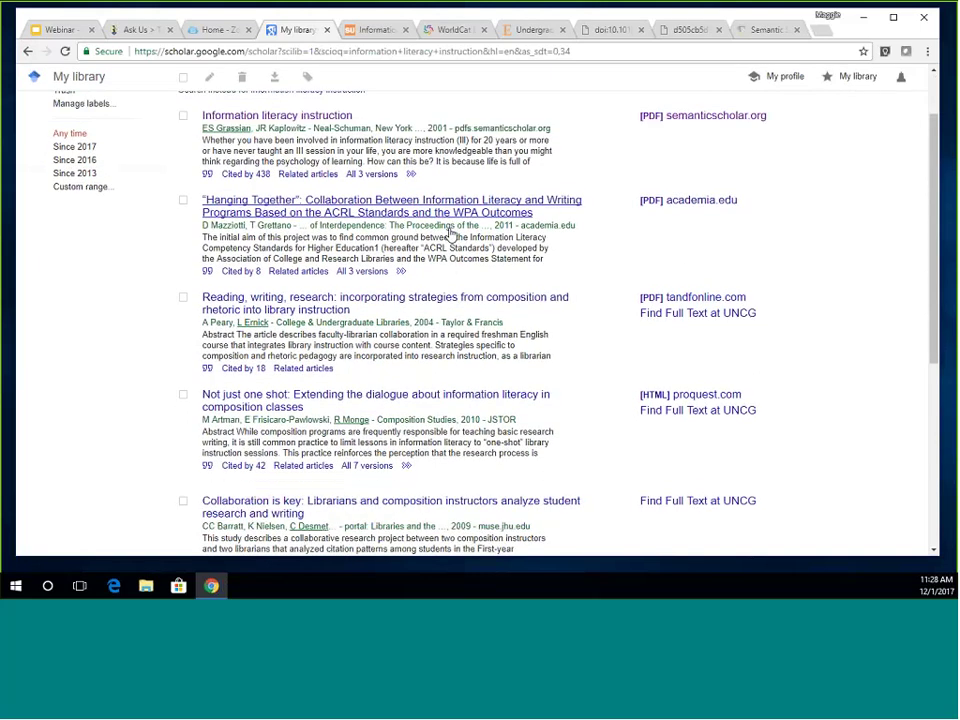
scroll(450, 228, down, 1)
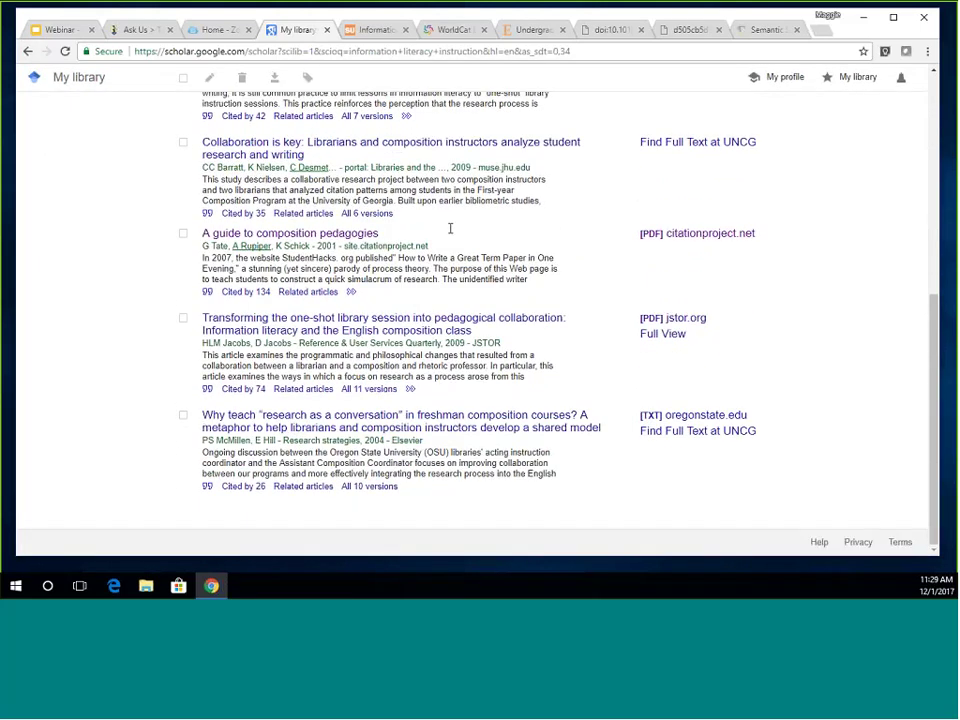
scroll(450, 228, up, 6)
scroll(450, 235, down, 3)
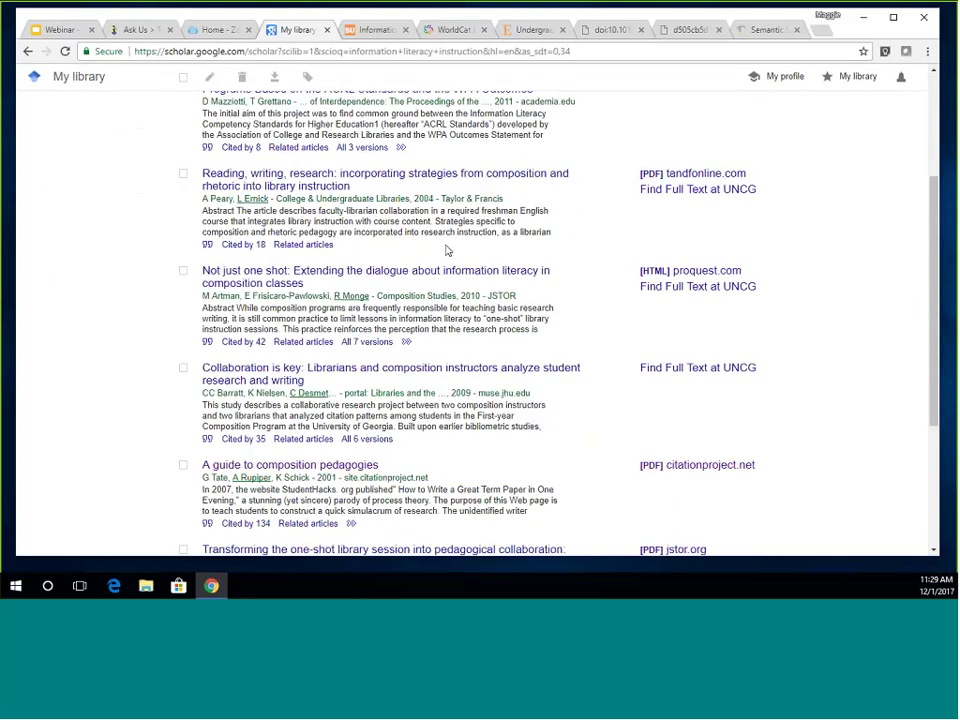
Check the ERIC Digest PDF and ScienceDirect tabs, then return to My library
key(ctrl+Tab)
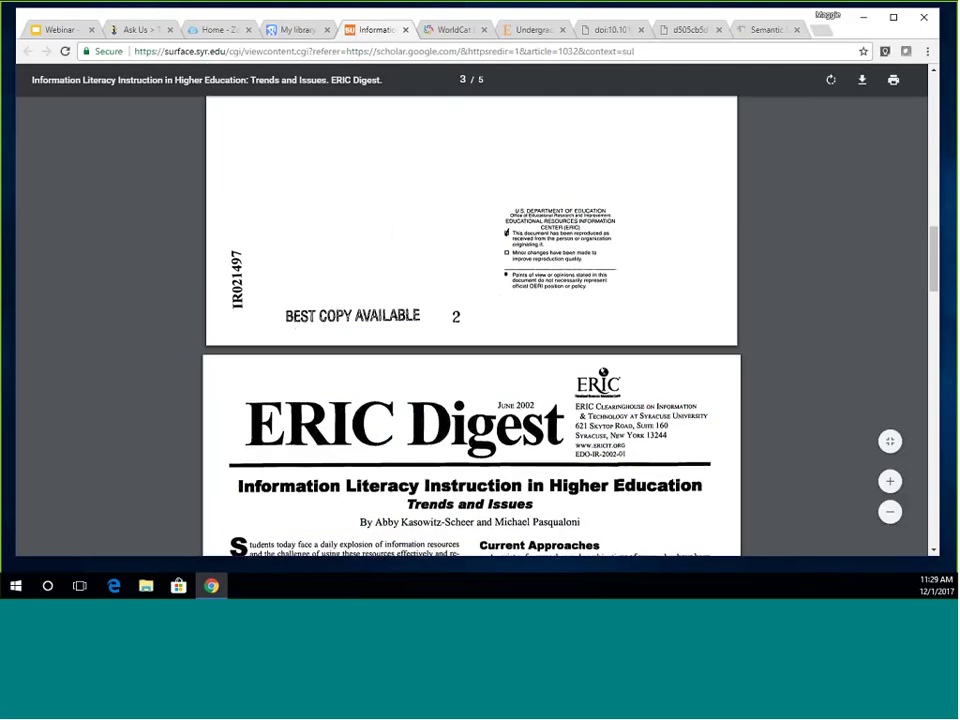
key(ctrl+Tab)
key(ctrl+Tab)
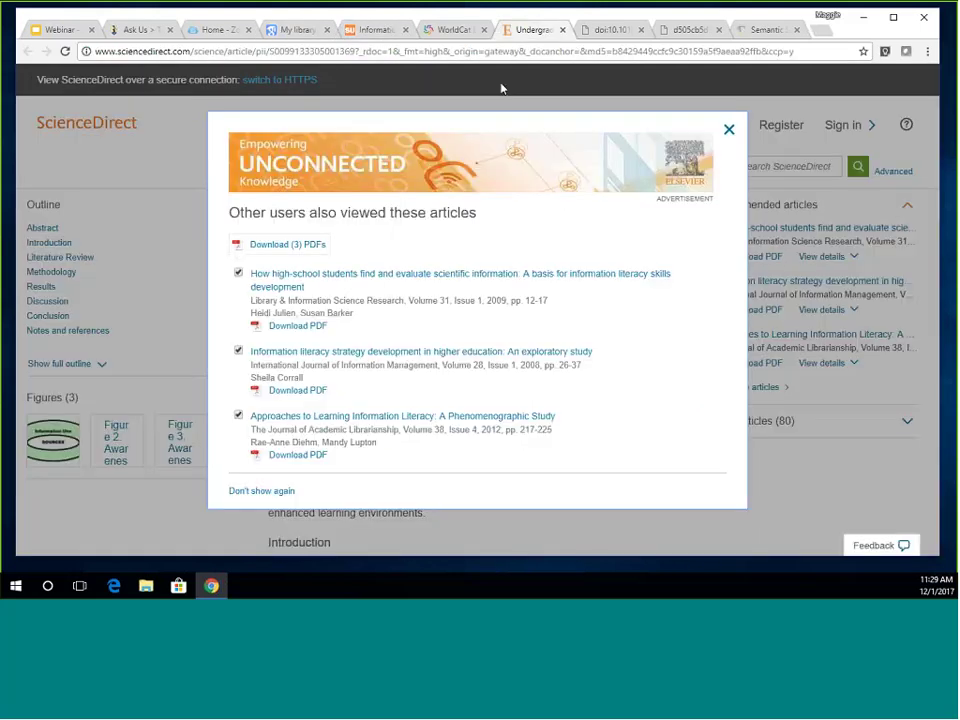
key(ctrl+shift+Tab)
key(ctrl+shift+Tab)
key(ctrl+shift+Tab)
scroll(274, 141, up, 3)
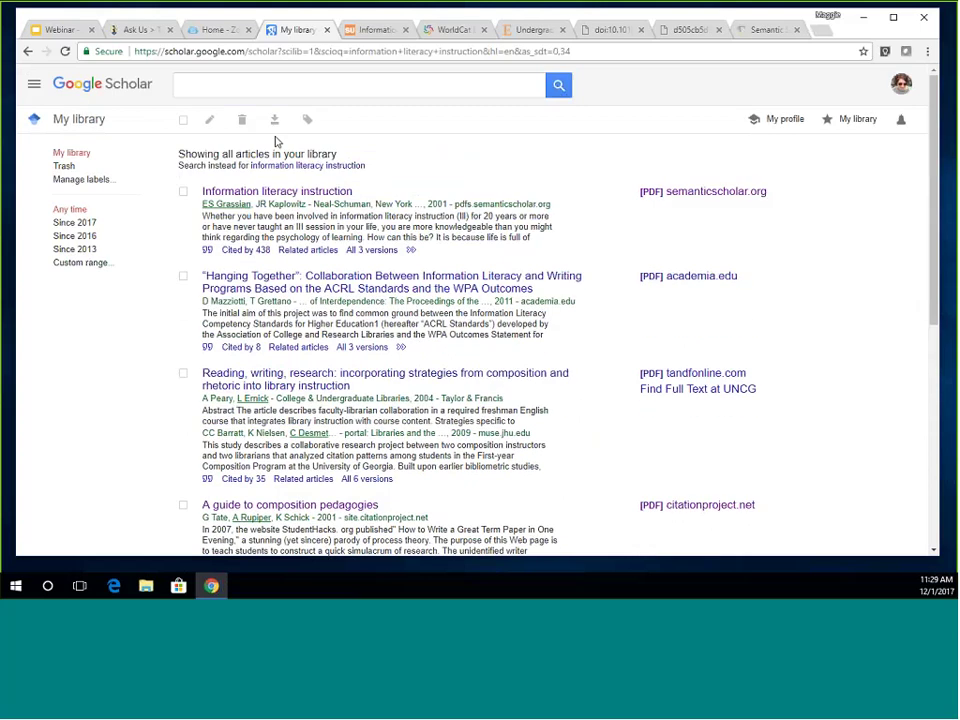
click(258, 86)
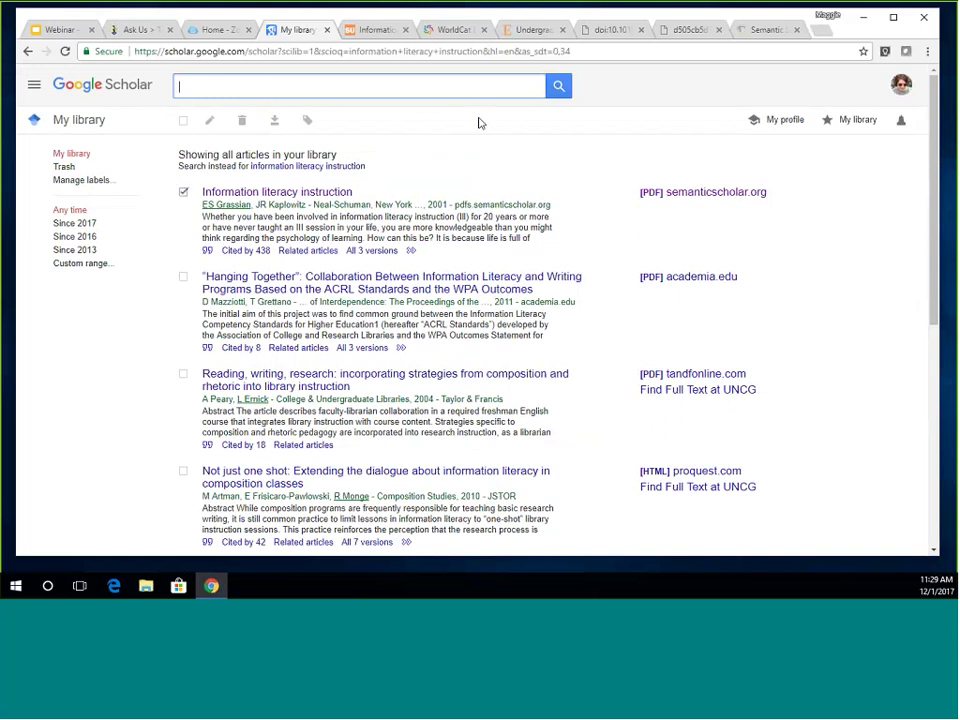
Export the Hanging Together and Reading, writing, research articles as CSV, then open a blank browser tab
click(183, 277)
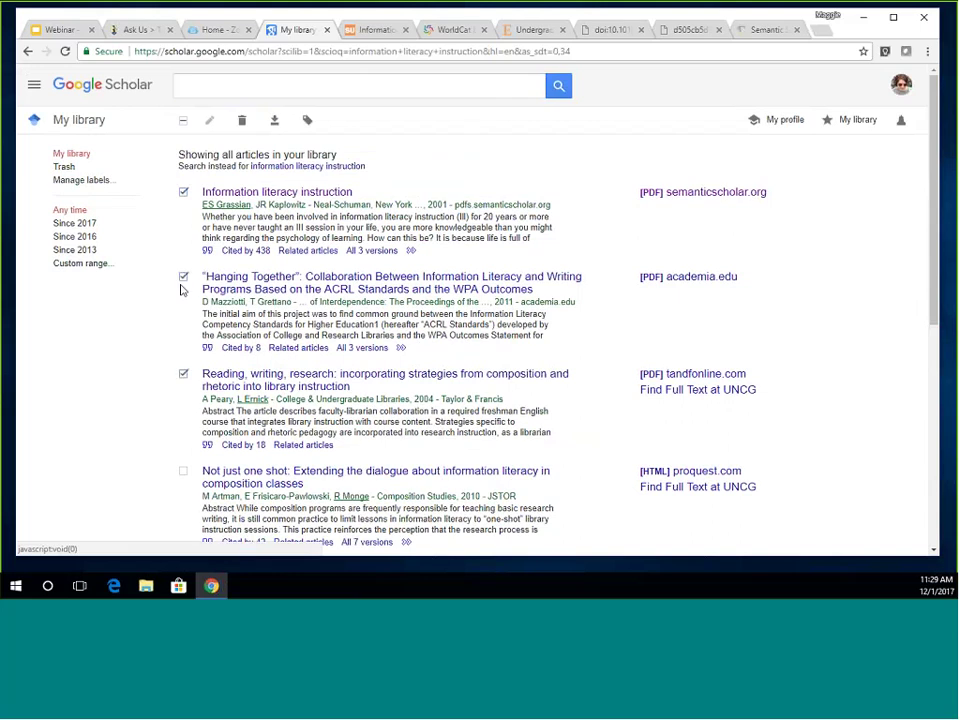
click(183, 373)
click(274, 120)
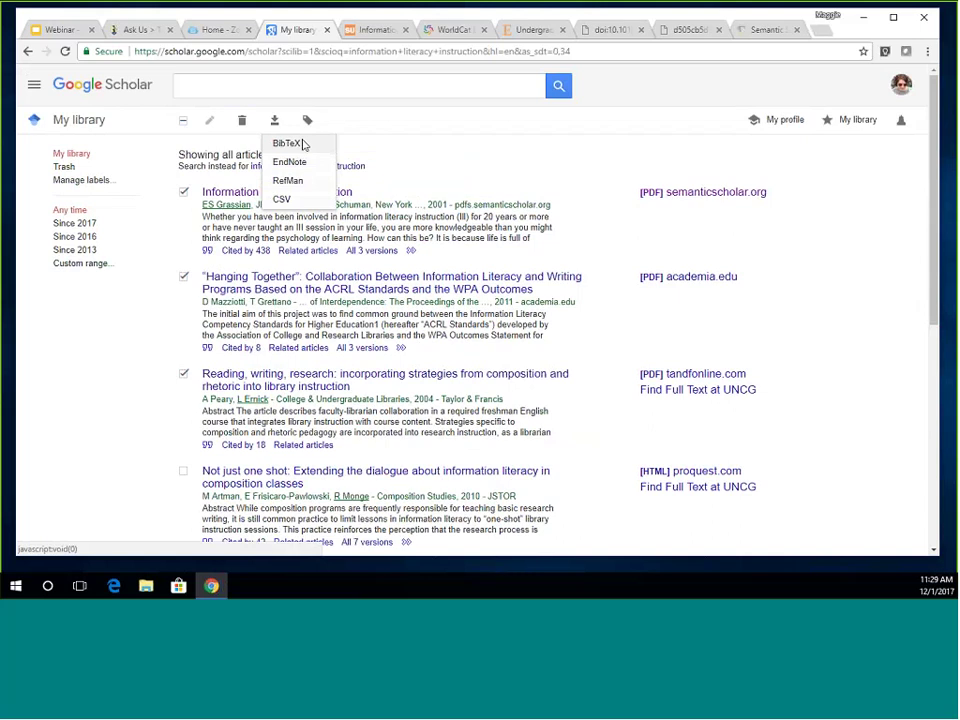
click(281, 199)
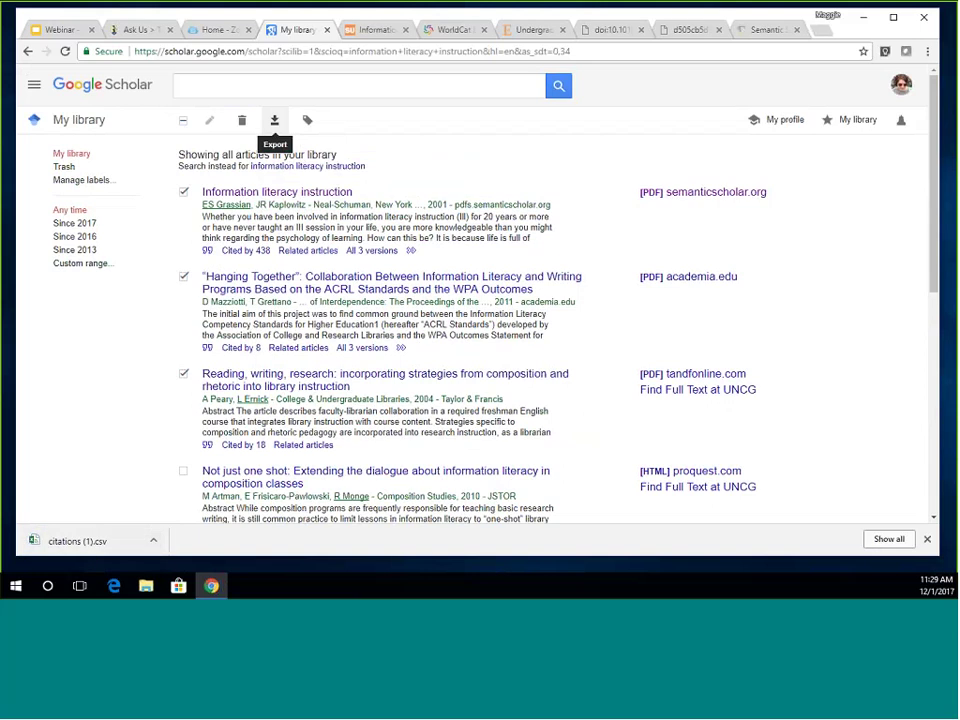
click(822, 30)
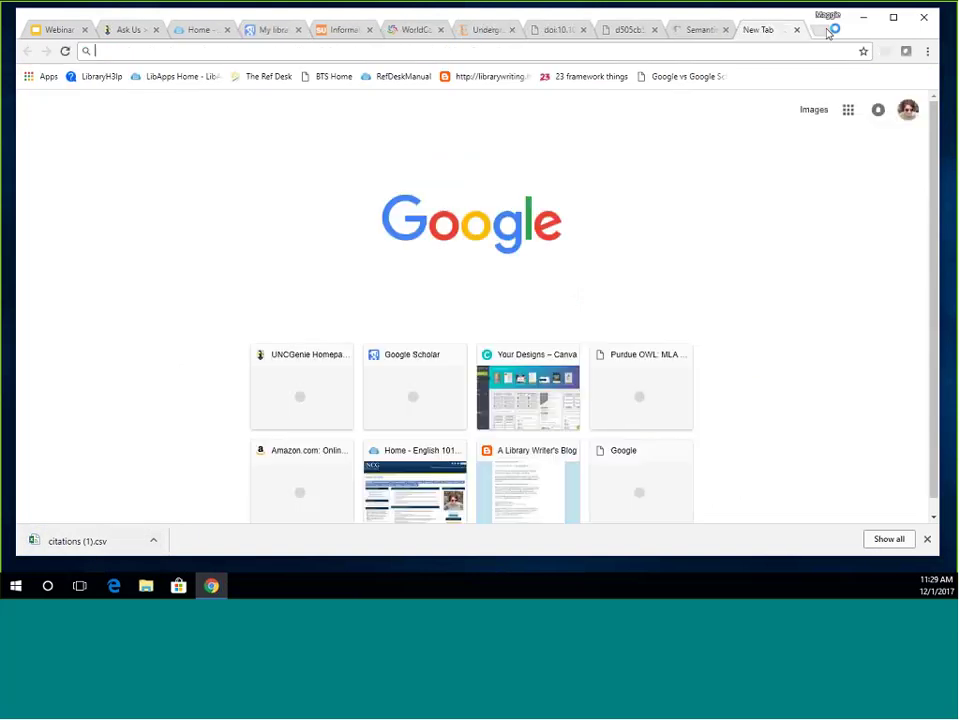
Go to Google Drive via google.com/d and continue into the university Drive storage
text(google.com/spreads)
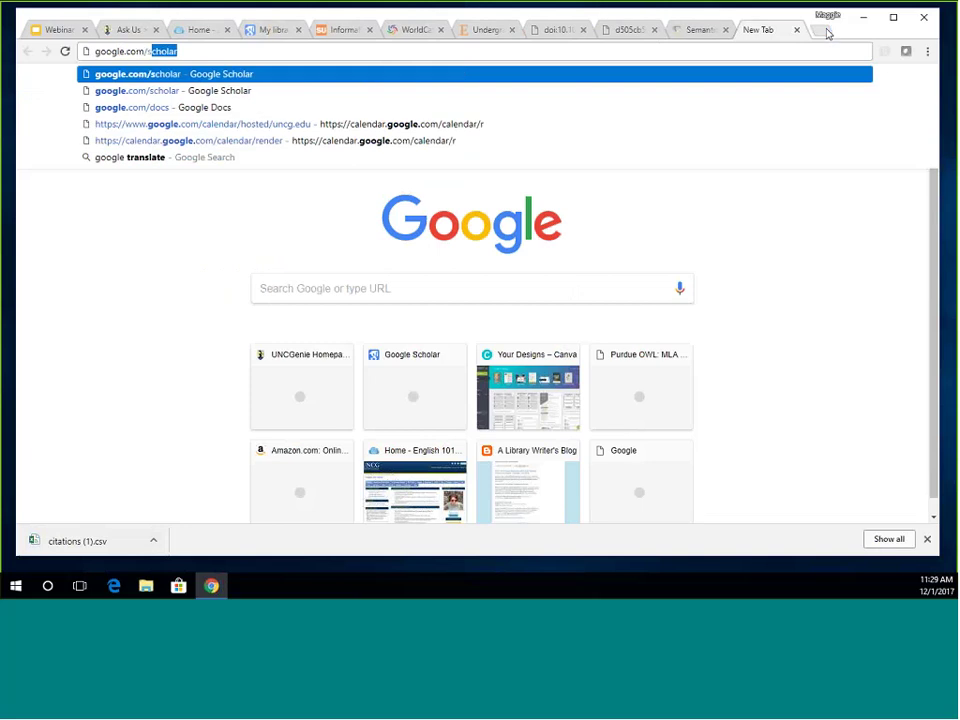
text(heets)
key(Return)
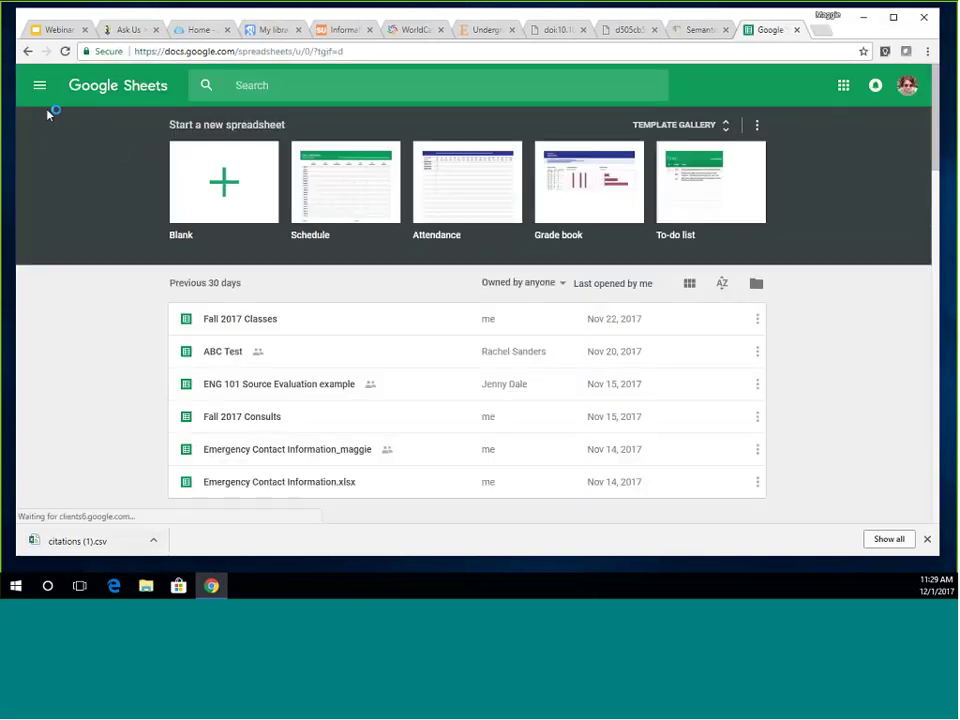
click(40, 90)
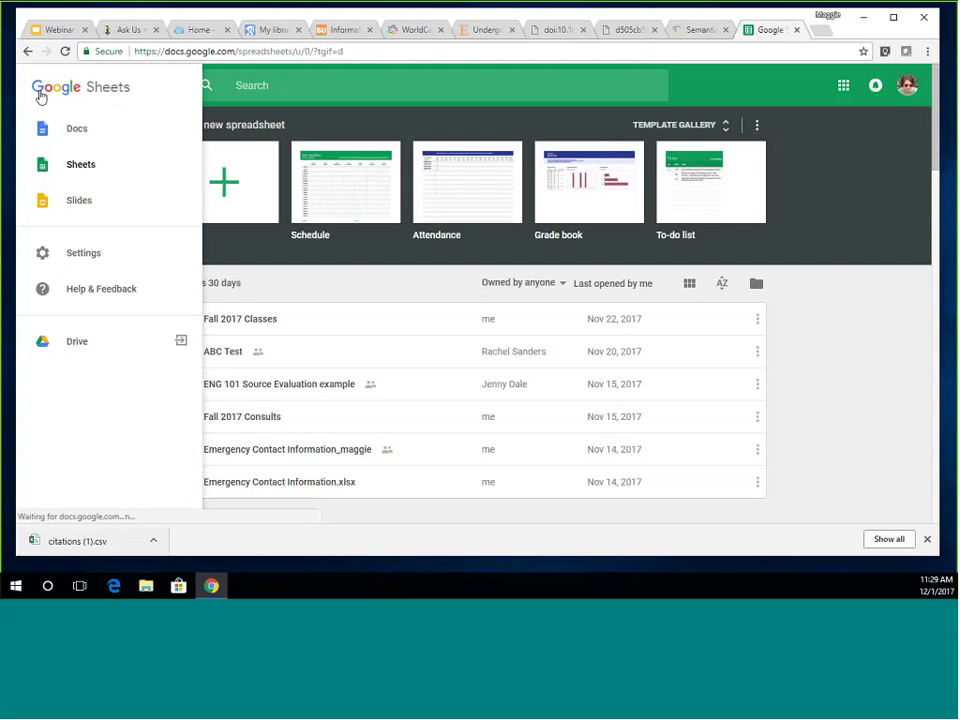
click(40, 95)
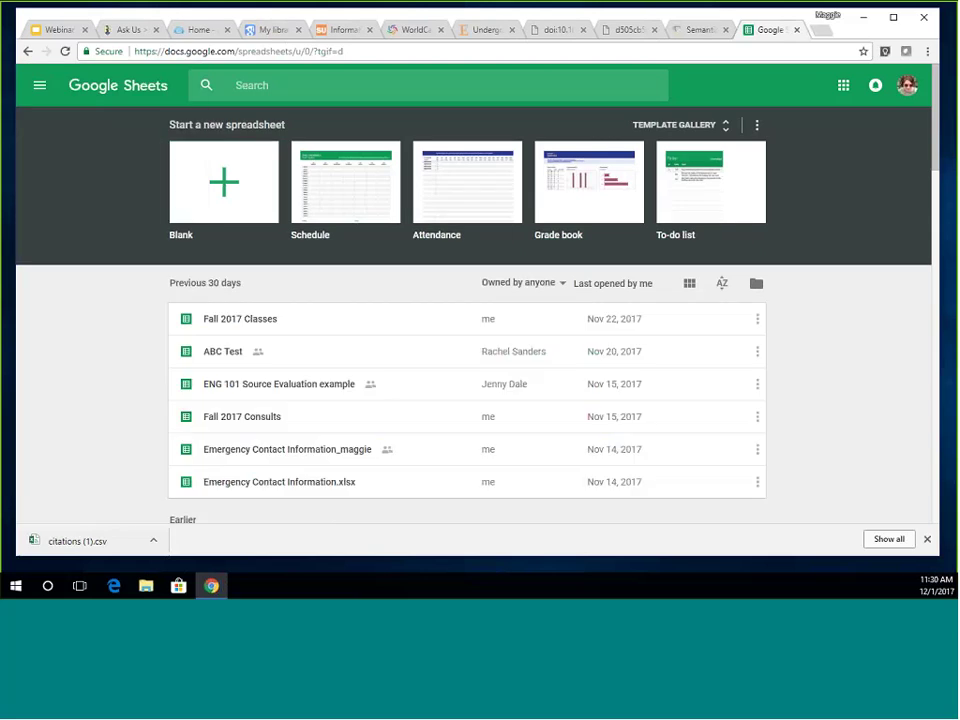
click(228, 50)
text(google.com/drive)
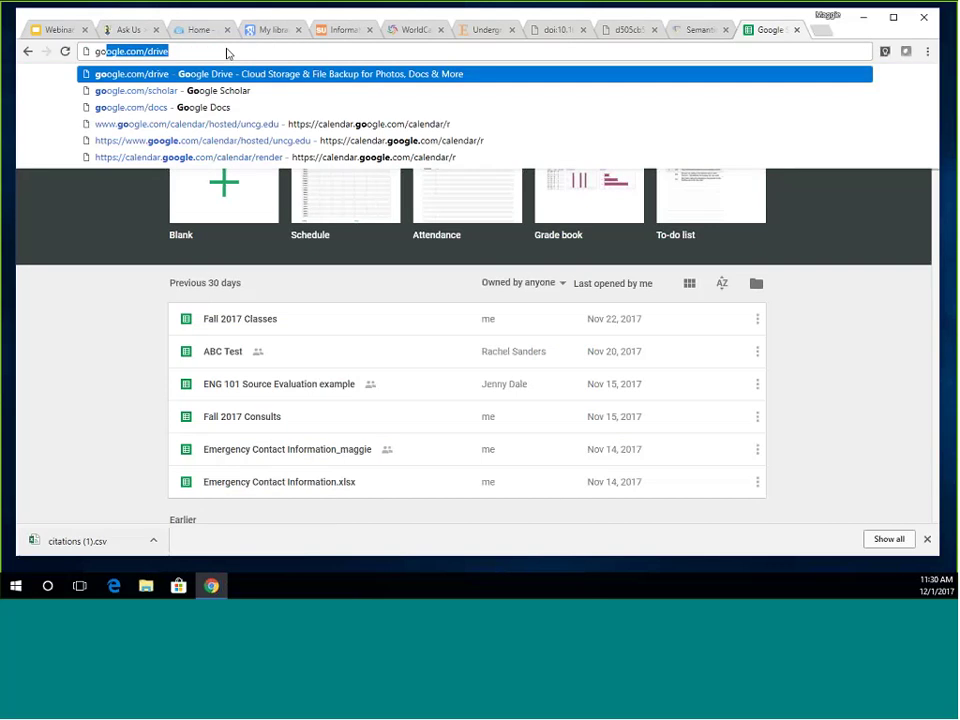
key(Return)
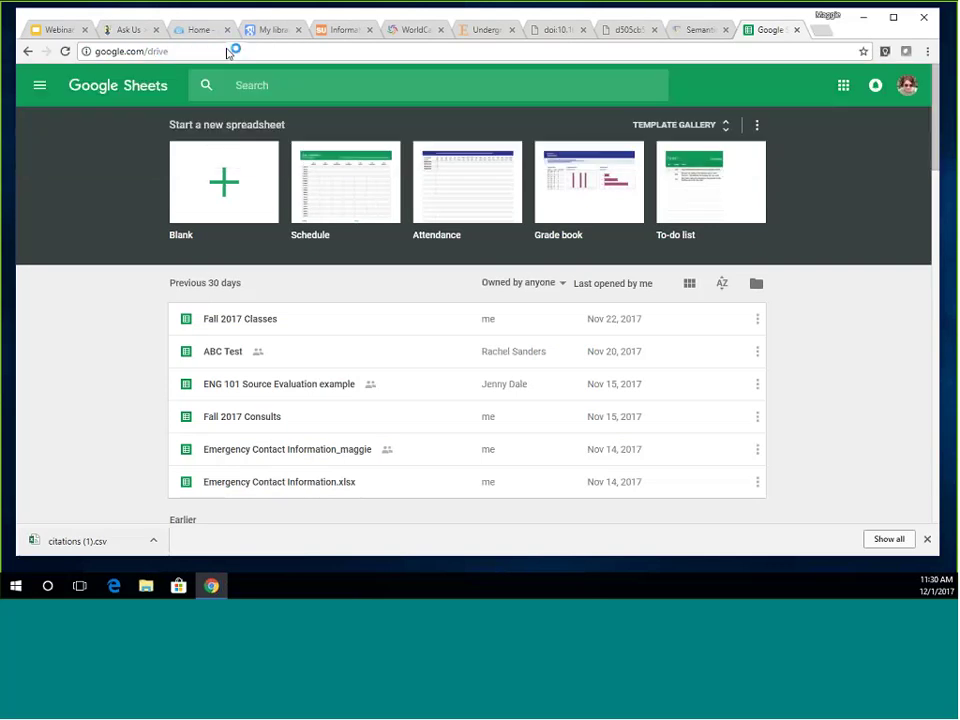
click(540, 346)
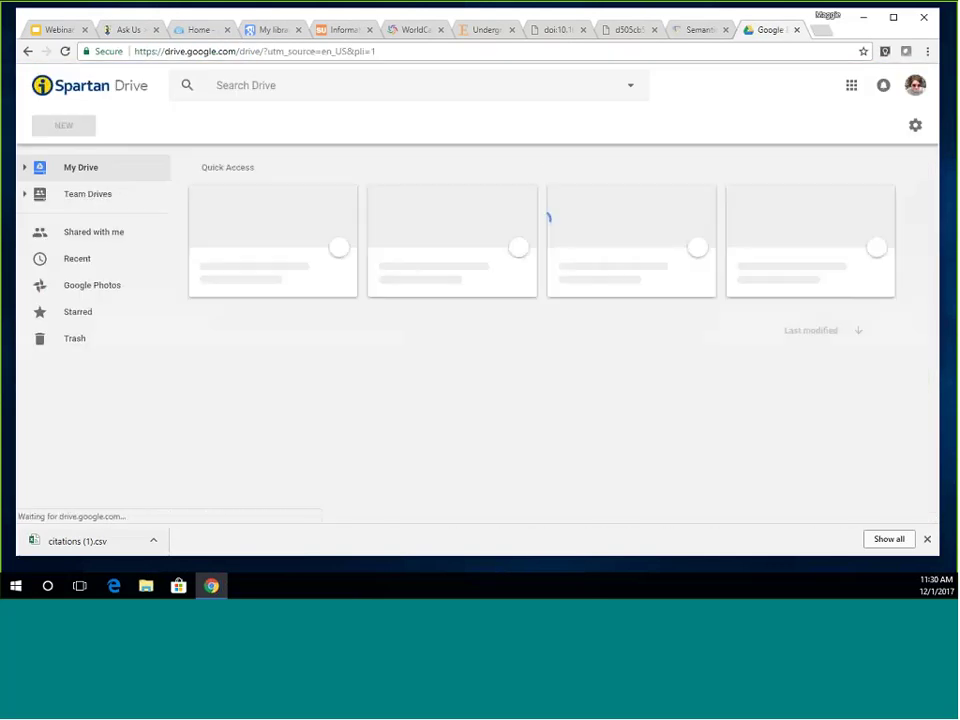
Upload citations (1).csv from the Downloads folder to Google Drive
click(77, 130)
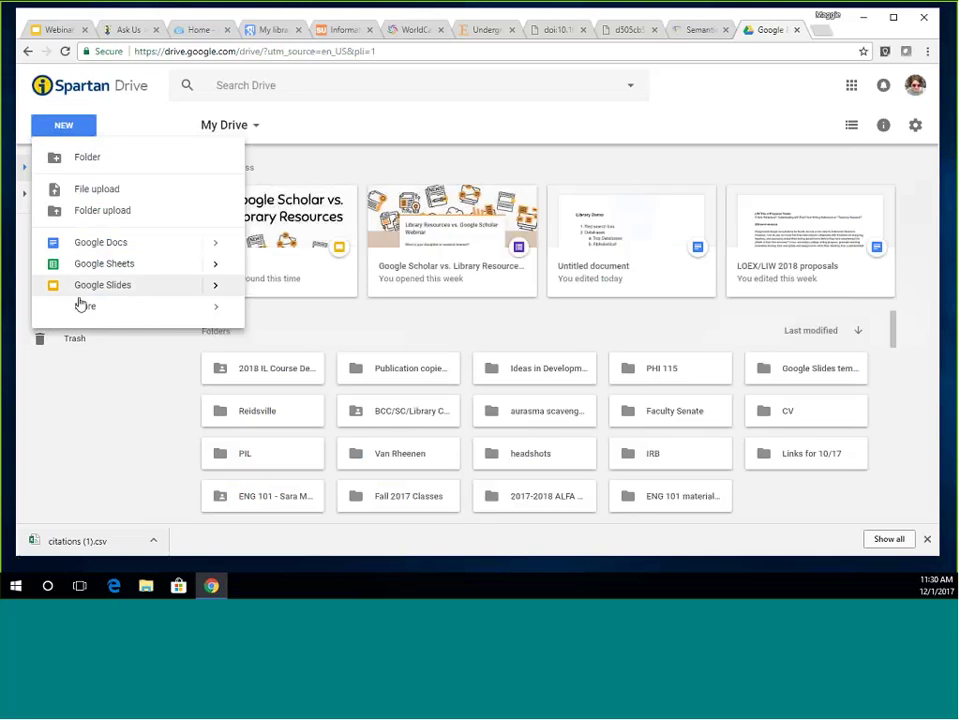
click(70, 189)
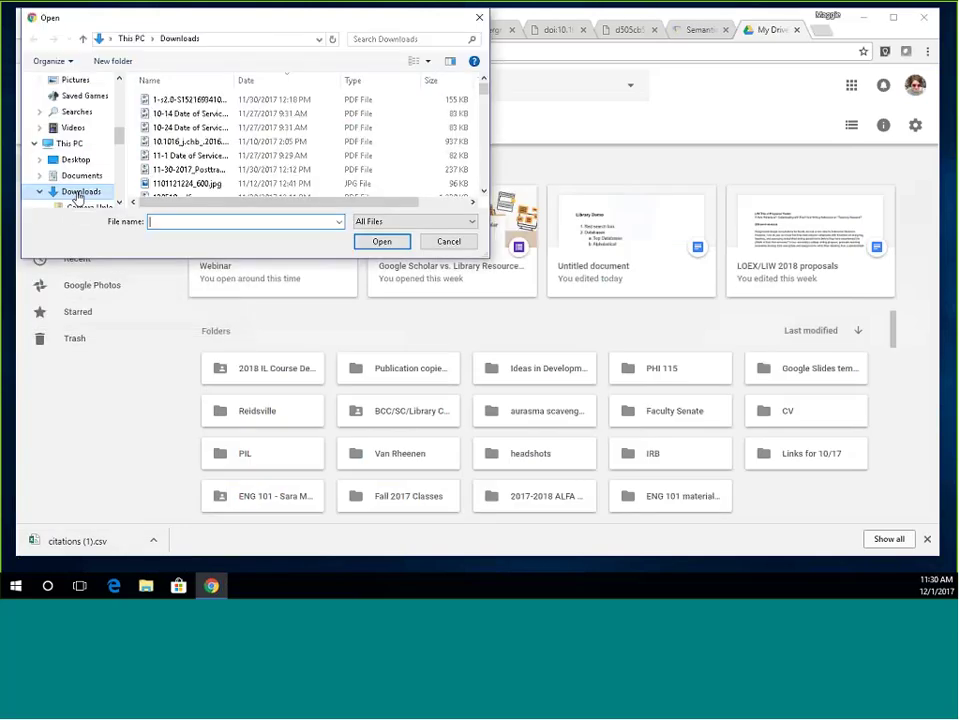
click(208, 103)
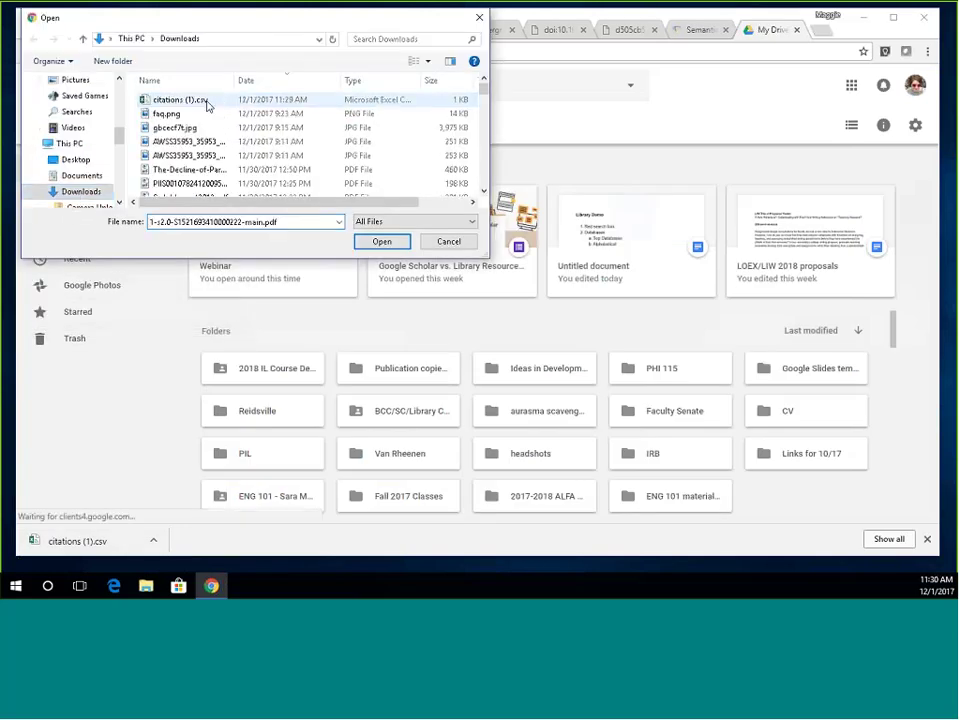
click(203, 103)
click(382, 241)
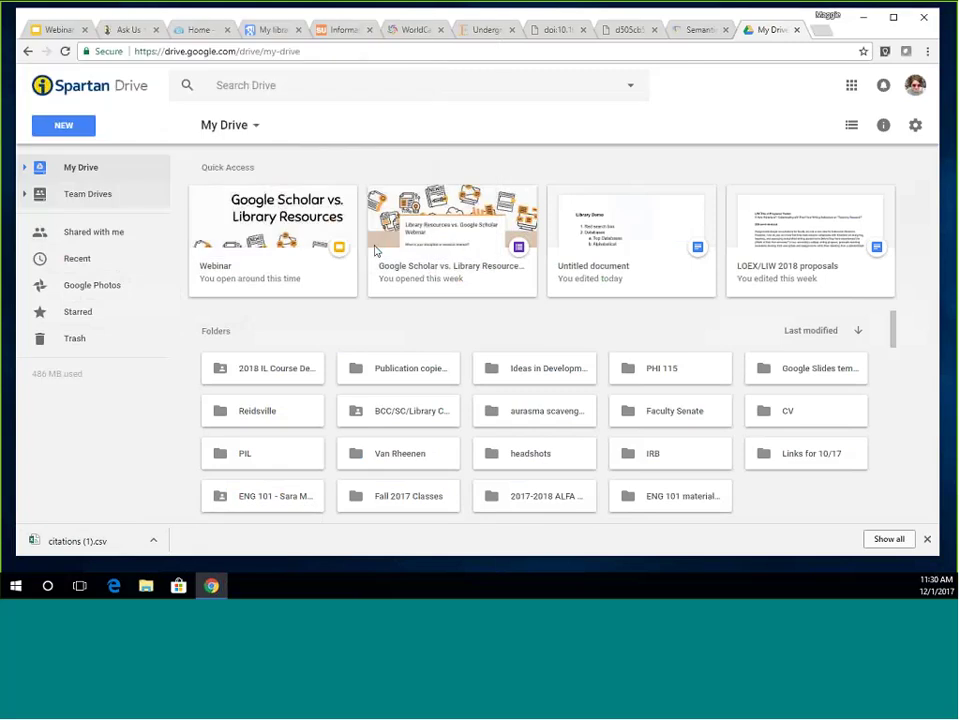
Preview the uploaded citations (1).csv rows, then return to the Scholar My library page
double_click(407, 268)
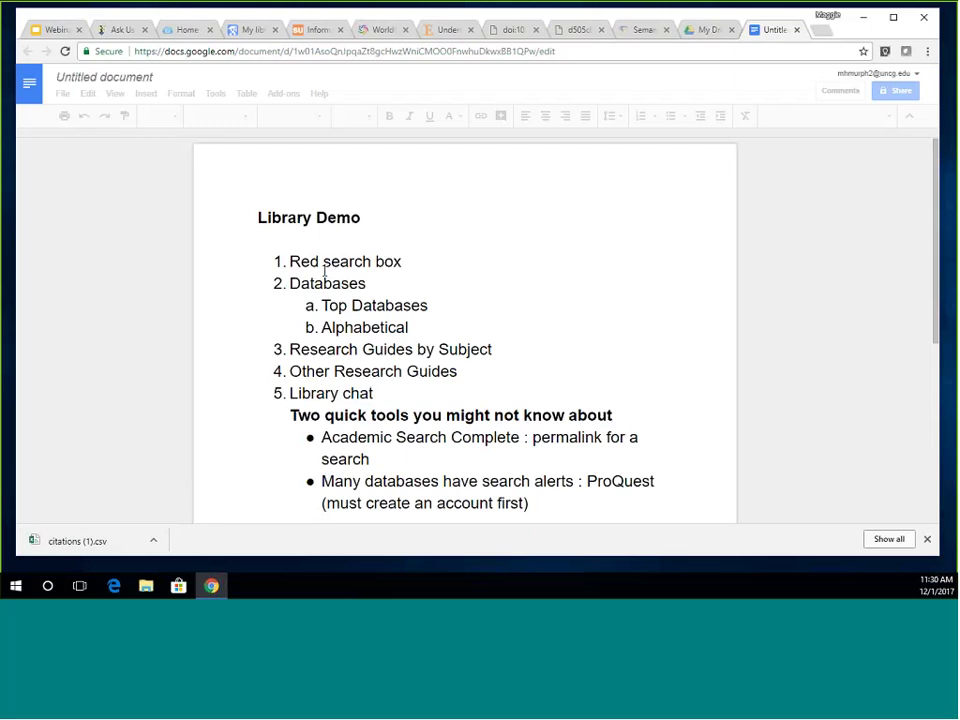
key(ctrl+shift+Tab)
scroll(343, 251, up, 5)
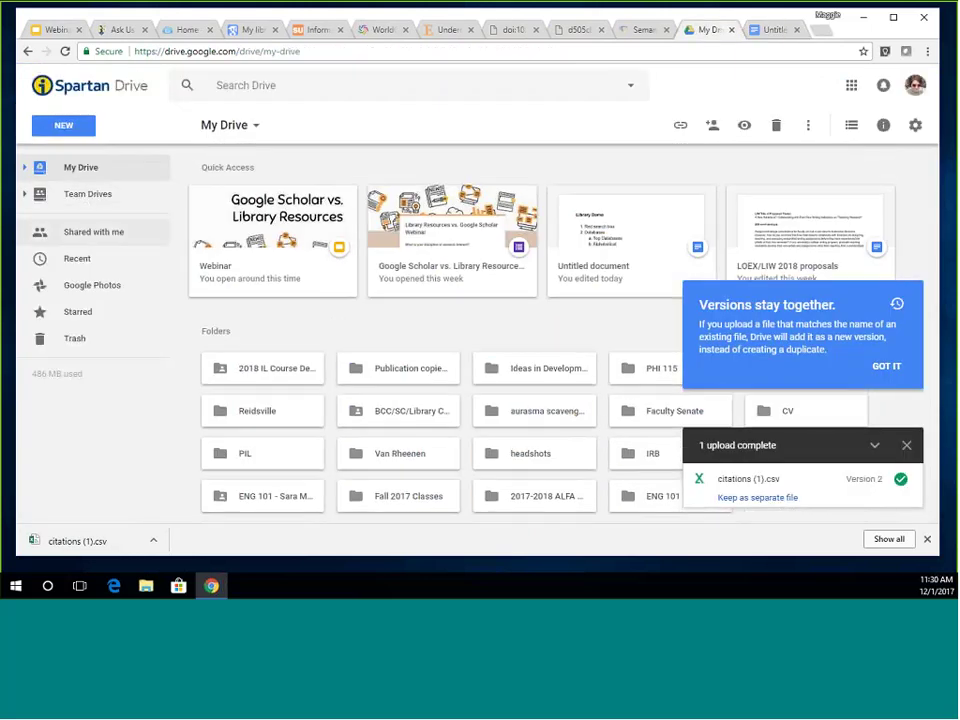
scroll(820, 352, down, 3)
click(765, 478)
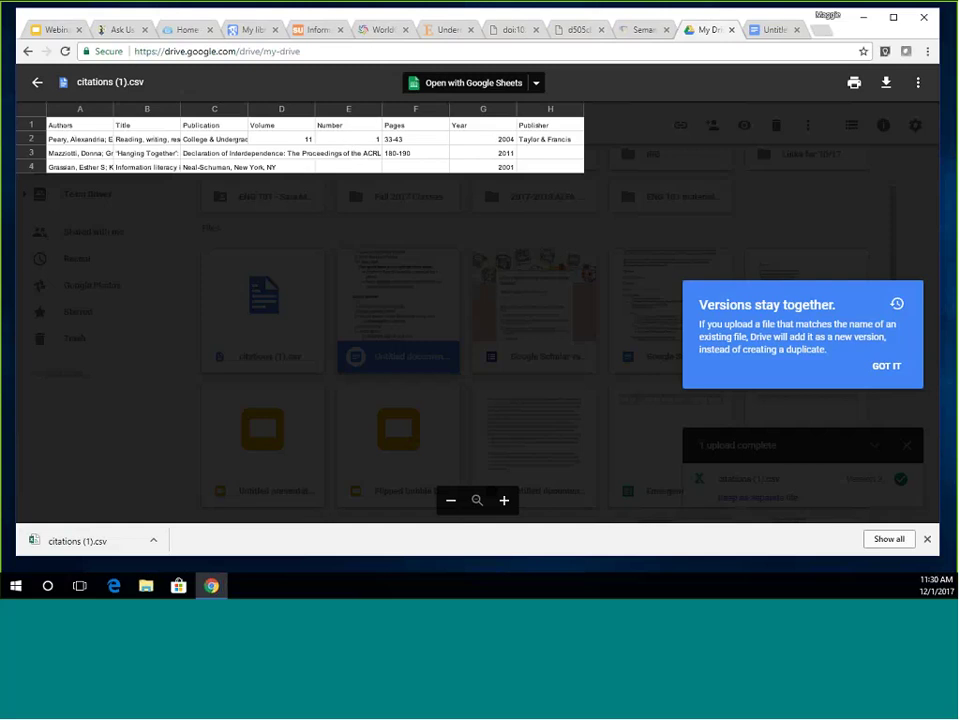
click(242, 29)
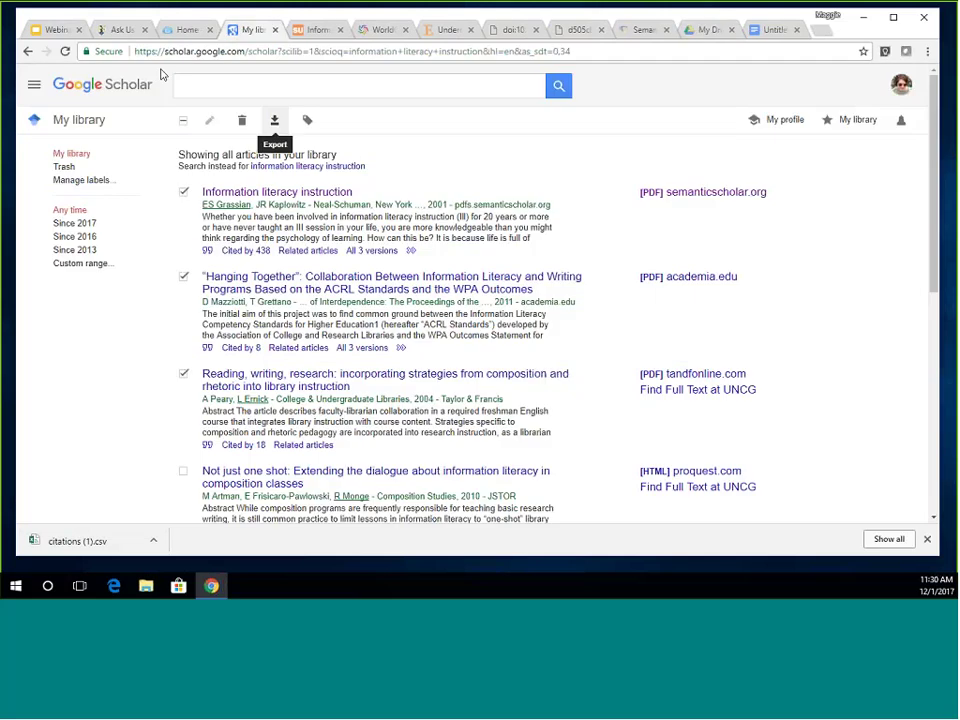
Browse Scholar's author Profiles and home search, then return to slide 21 of the Webinar presentation
click(30, 86)
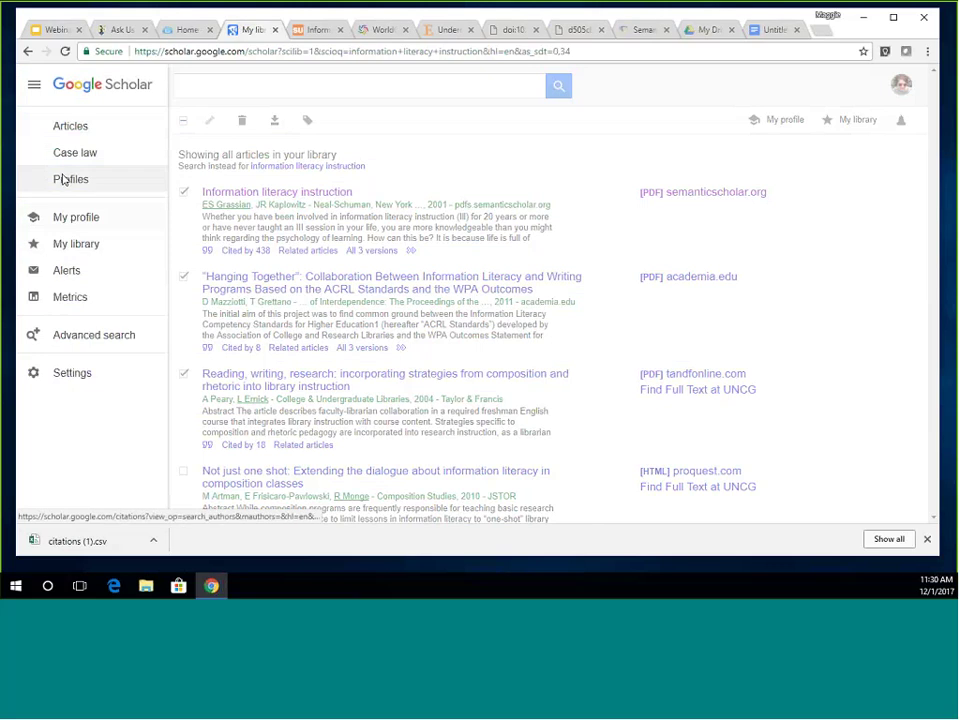
click(69, 179)
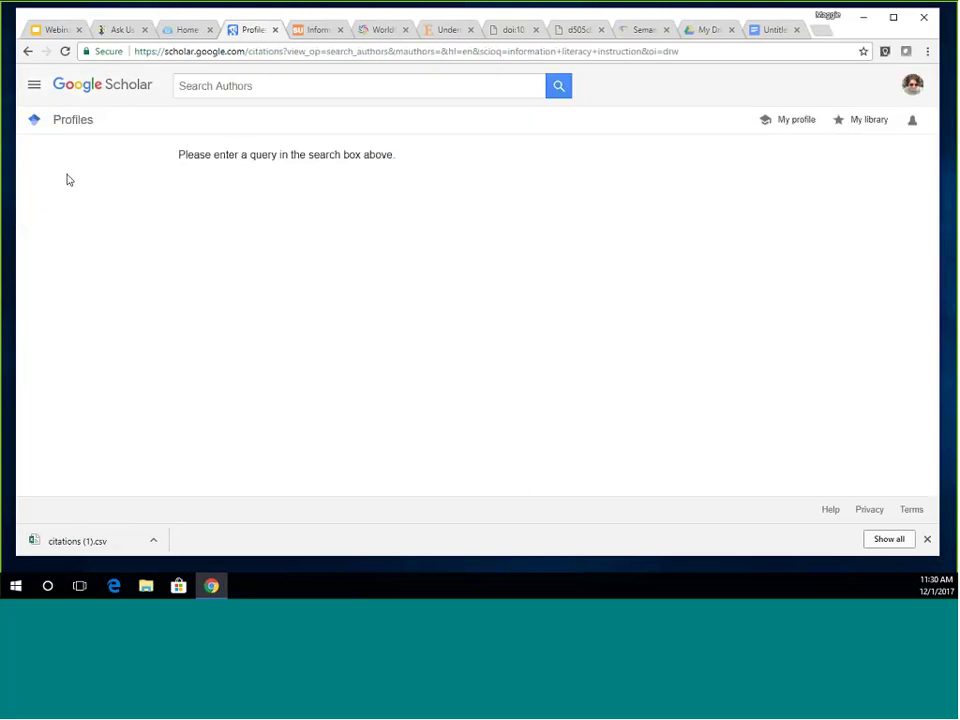
click(34, 86)
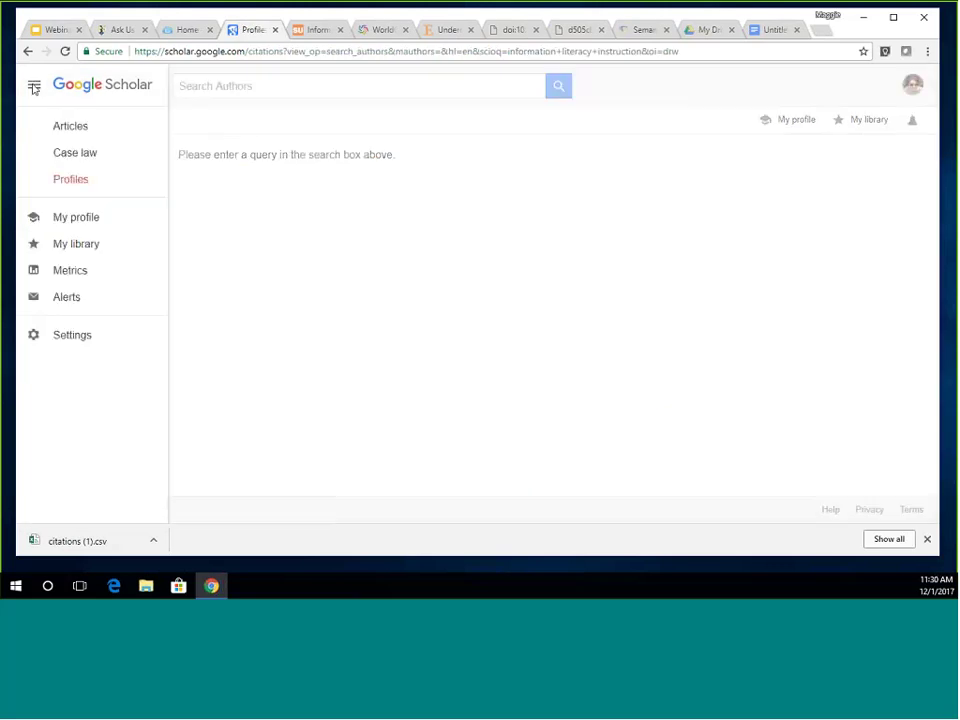
click(64, 127)
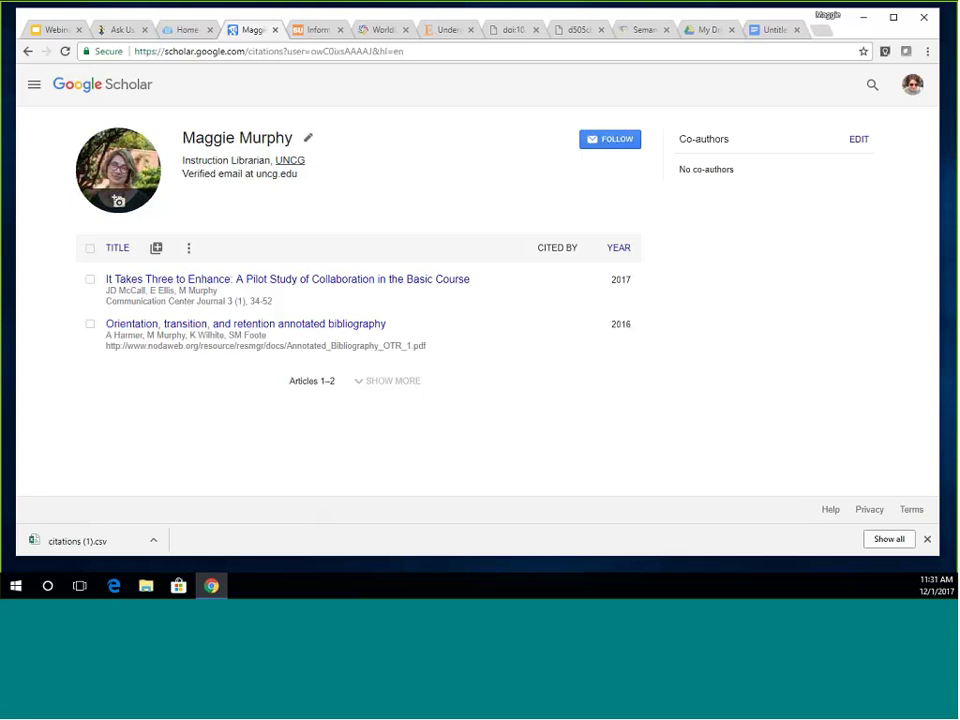
click(51, 30)
key(Down)
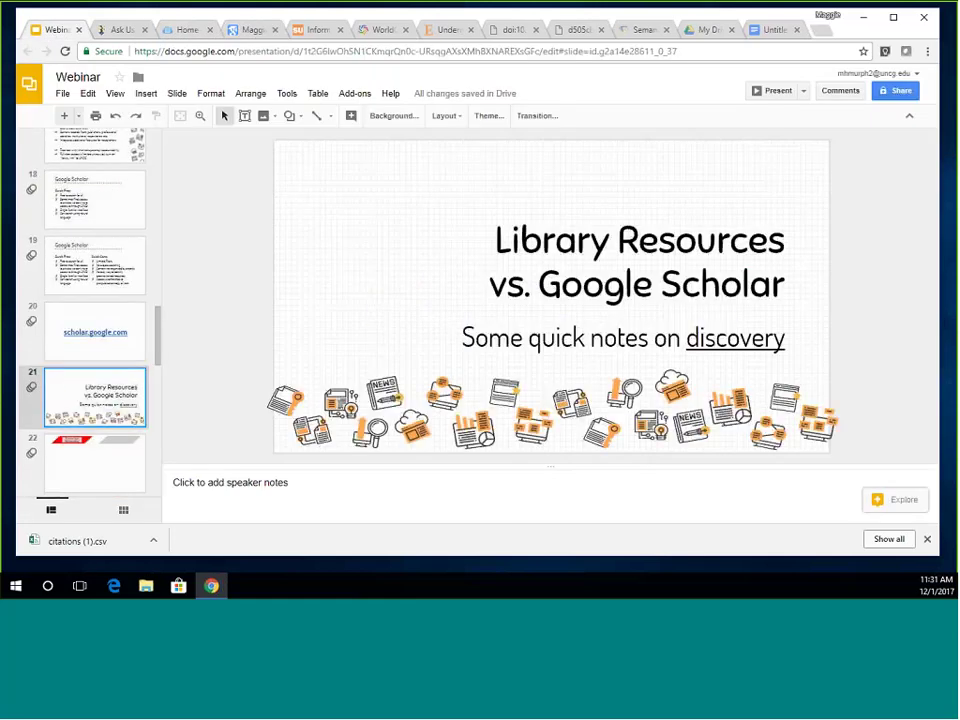
Present from slide 21 and advance to slide 22's Discovery Layer diagram with MD and SD diamonds shown
click(774, 92)
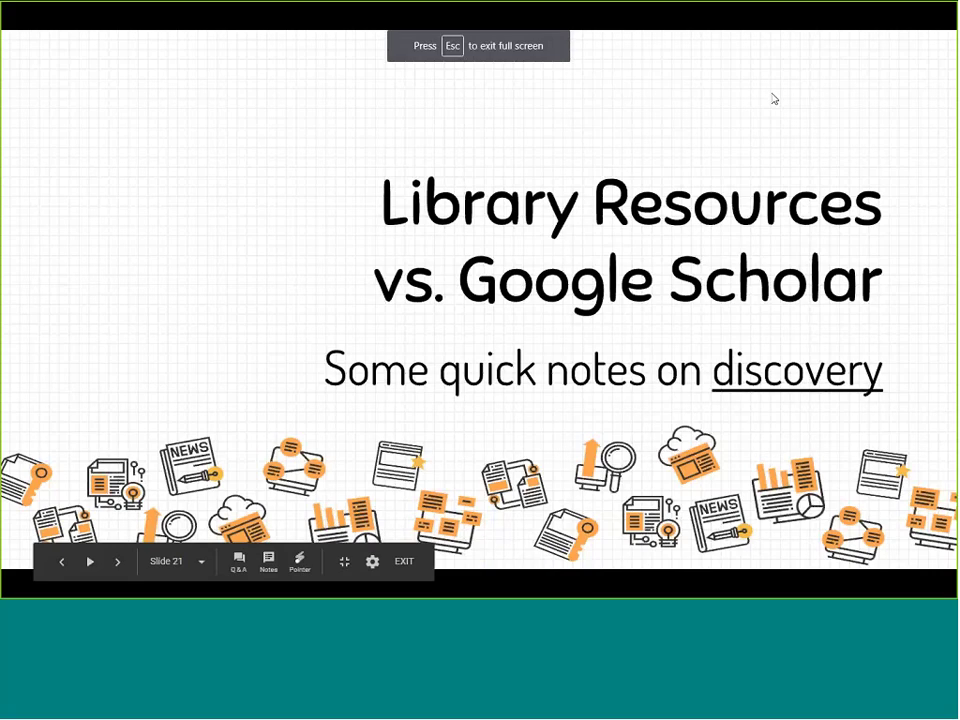
key(Right)
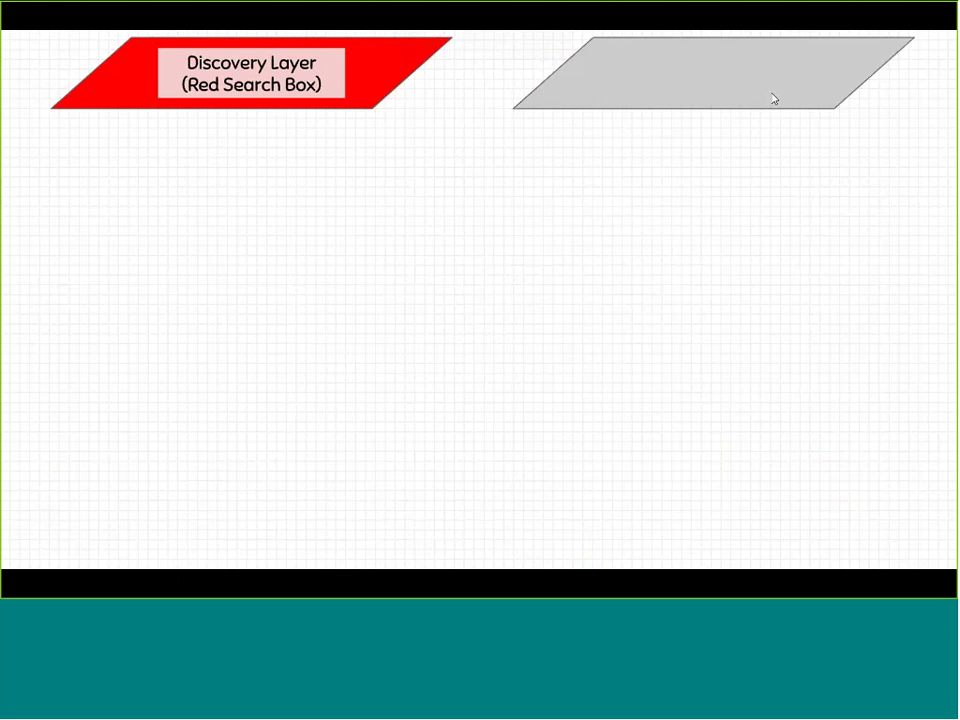
key(Right)
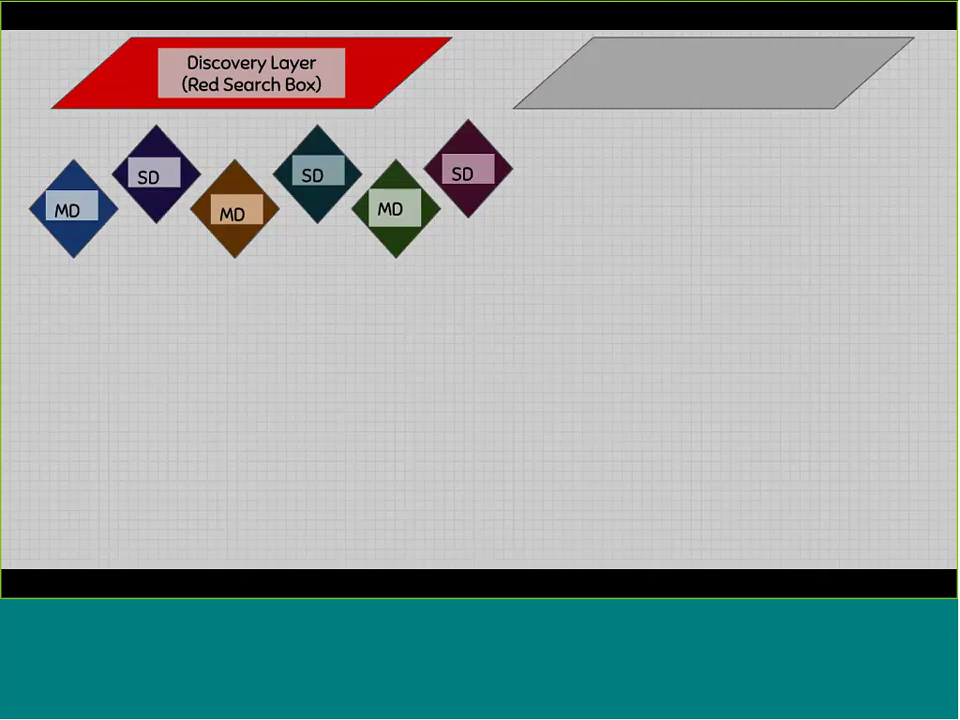